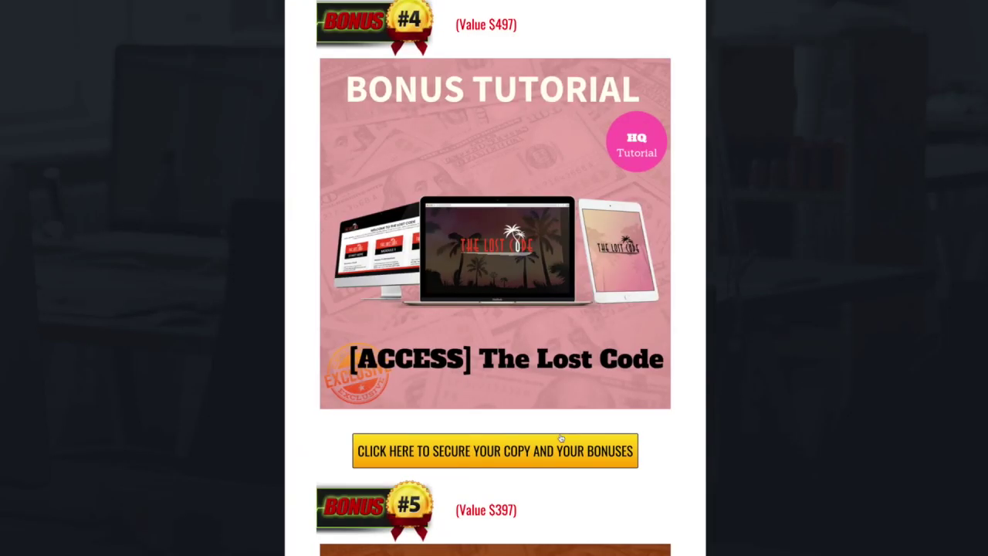
{"action": "scroll", "coordinate": [562, 438], "scroll_direction": "down", "scroll_amount": 6}
{"action": "scroll", "coordinate": [561, 438], "scroll_direction": "down", "scroll_amount": 1}
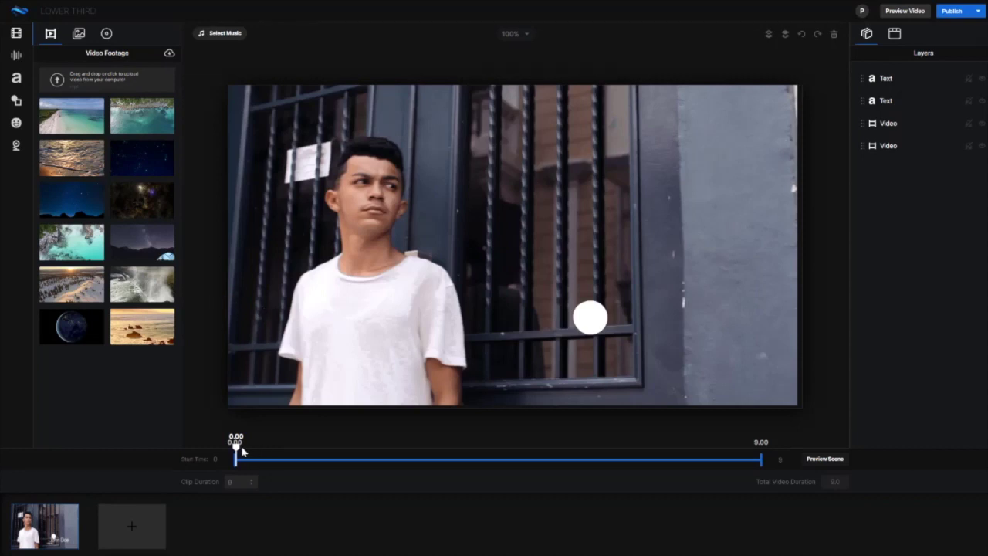
{"action": "left_click_drag", "start_coordinate": [237, 452], "coordinate": [332, 451]}
{"action": "mouse_move", "coordinate": [332, 454]}
{"action": "left_mouse_down"}
{"action": "mouse_move", "coordinate": [625, 446]}
{"action": "mouse_move", "coordinate": [557, 451]}
{"action": "left_mouse_up"}
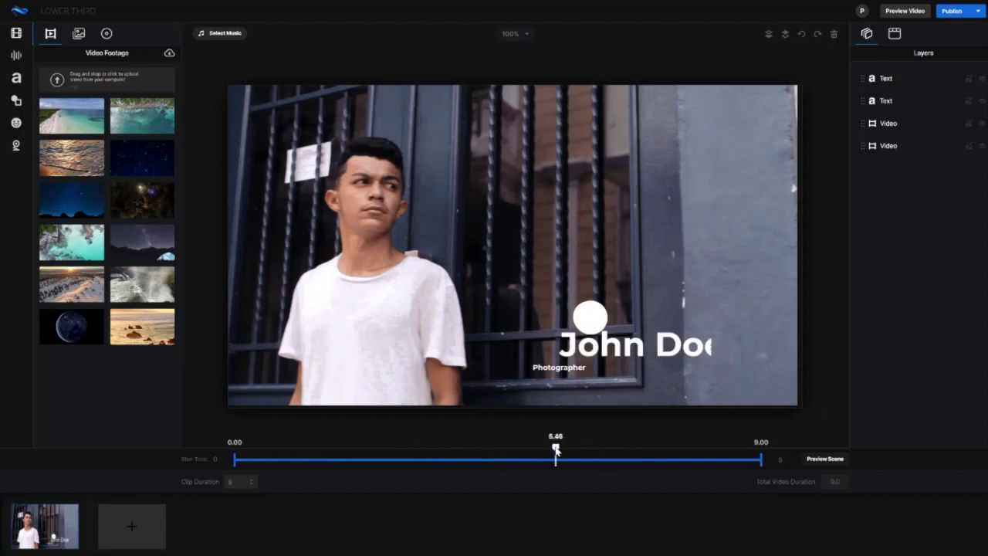
{"action": "left_click", "coordinate": [658, 455]}
{"action": "left_click_drag", "start_coordinate": [660, 447], "coordinate": [727, 448]}
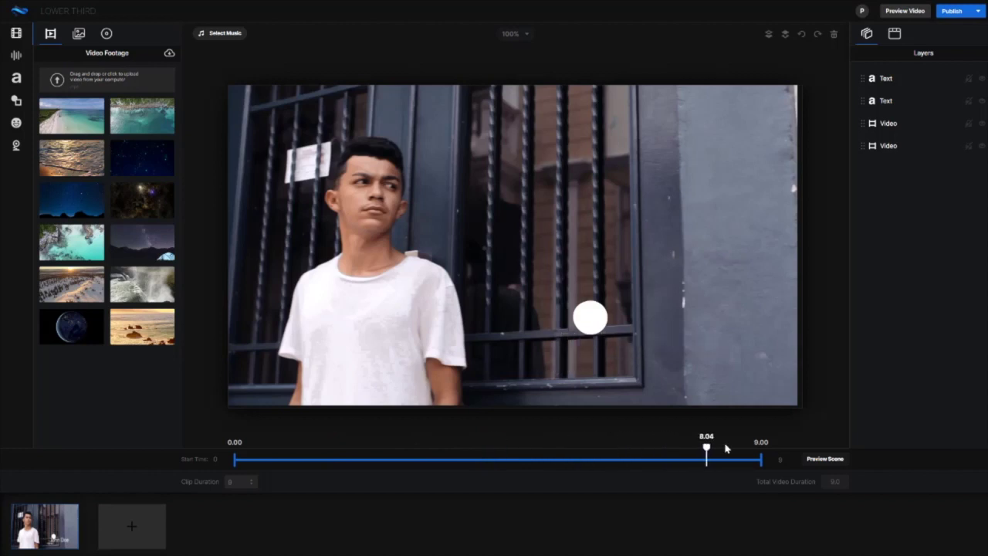
{"action": "left_click_drag", "start_coordinate": [391, 459], "coordinate": [268, 458]}
Add a Welcome title scene after the lower-third scene and compare the two scenes.
{"action": "left_click", "coordinate": [141, 533]}
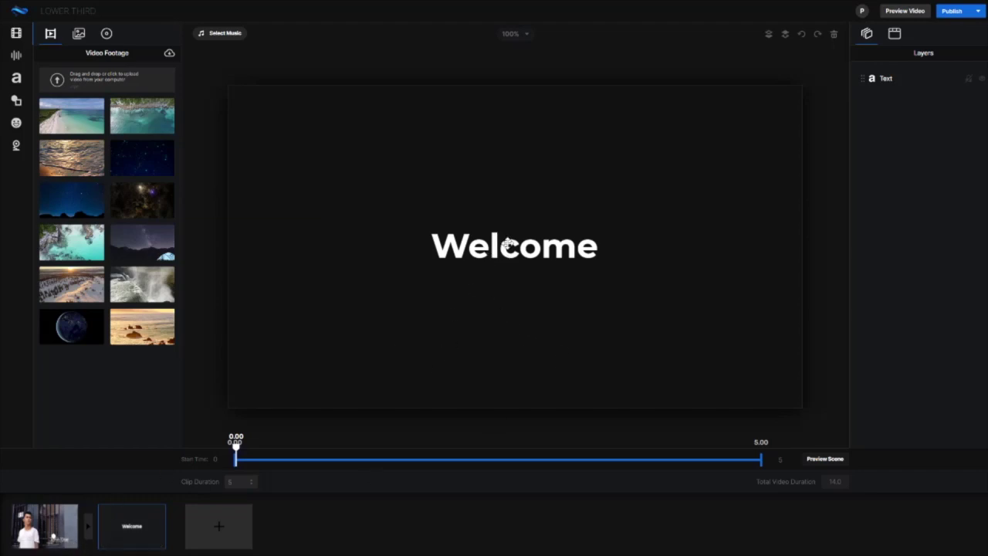
{"action": "left_click", "coordinate": [508, 244]}
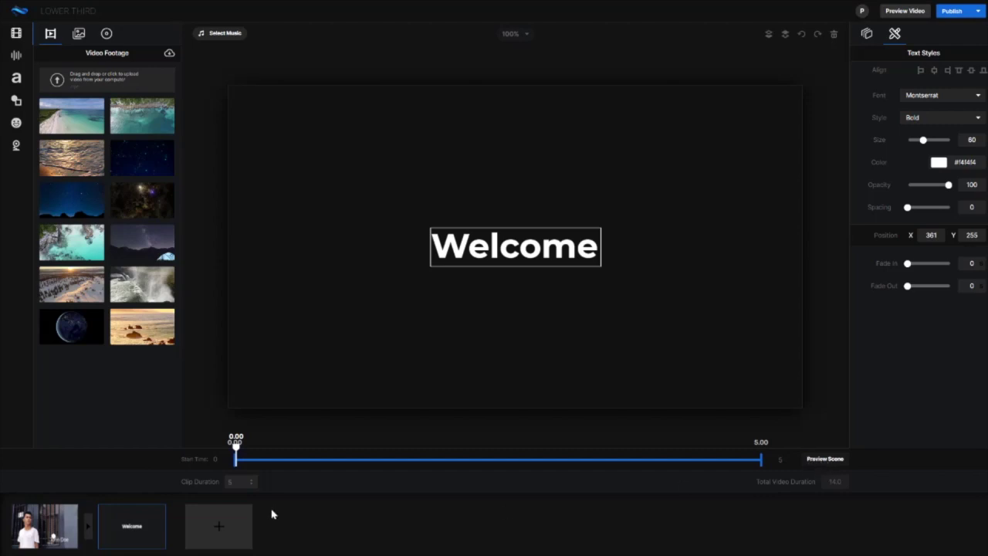
{"action": "left_click", "coordinate": [62, 536]}
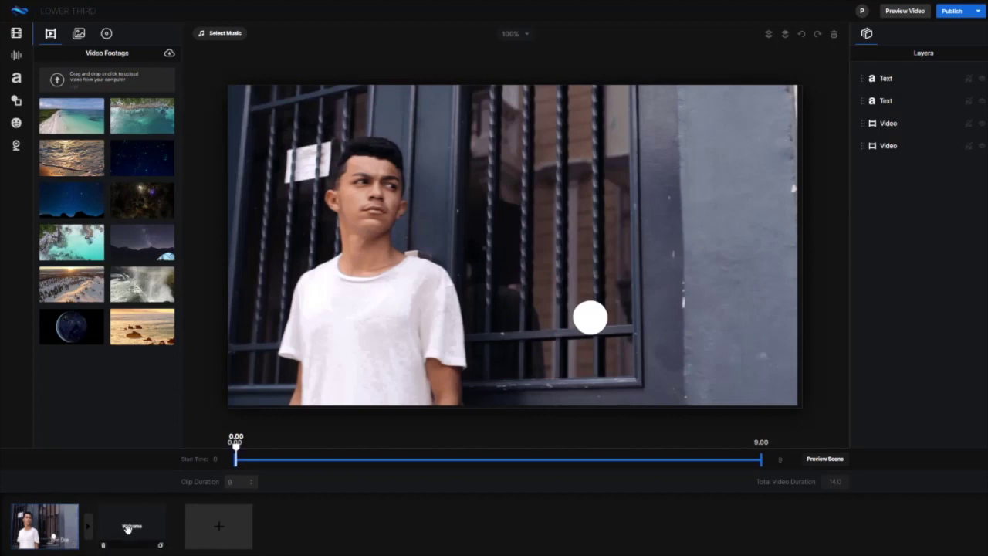
{"action": "left_click", "coordinate": [131, 525]}
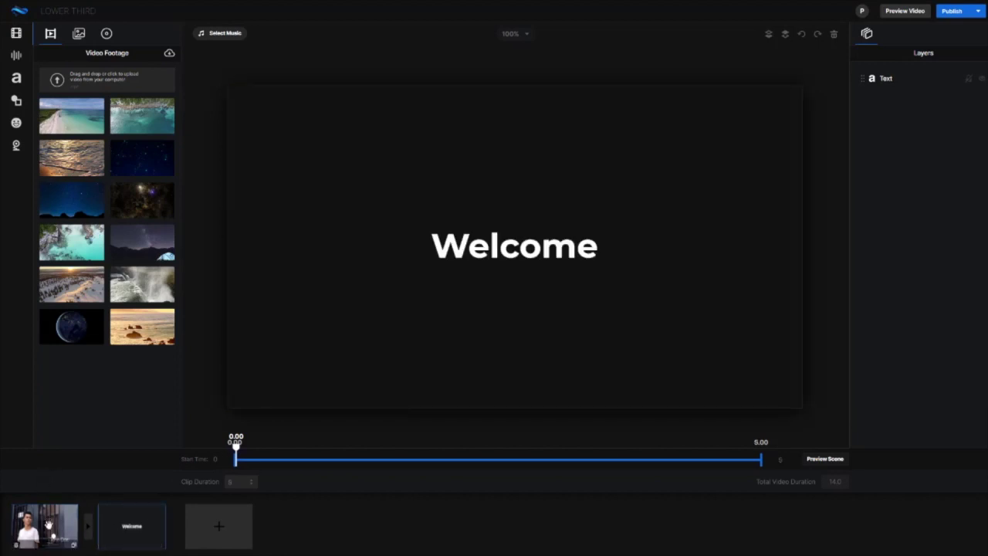
{"action": "left_click", "coordinate": [46, 526]}
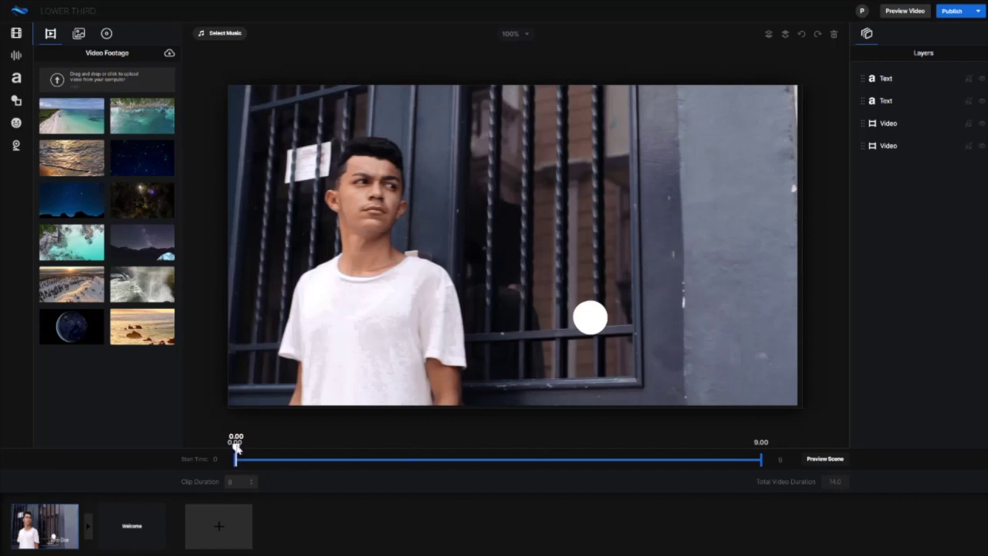
Scrub the lower third and inspect the Photographer, John Doe and background video layers.
{"action": "left_click_drag", "start_coordinate": [236, 450], "coordinate": [402, 454]}
{"action": "left_click", "coordinate": [884, 79]}
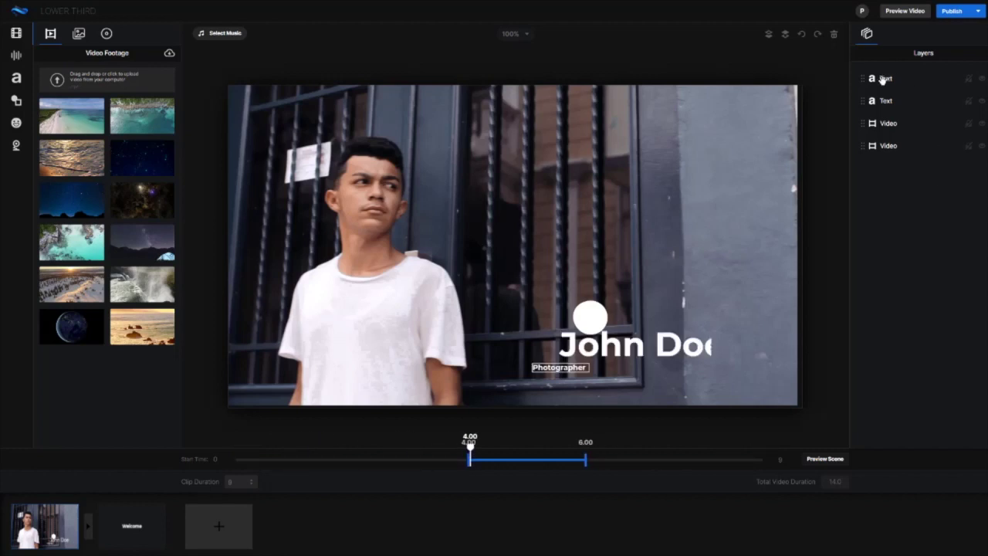
{"action": "left_click", "coordinate": [888, 124]}
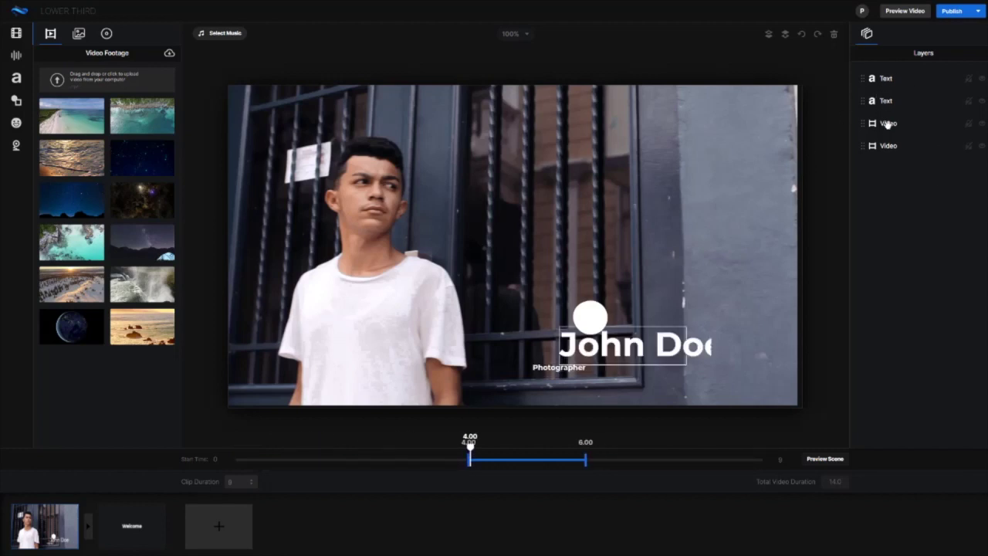
{"action": "left_click", "coordinate": [891, 126]}
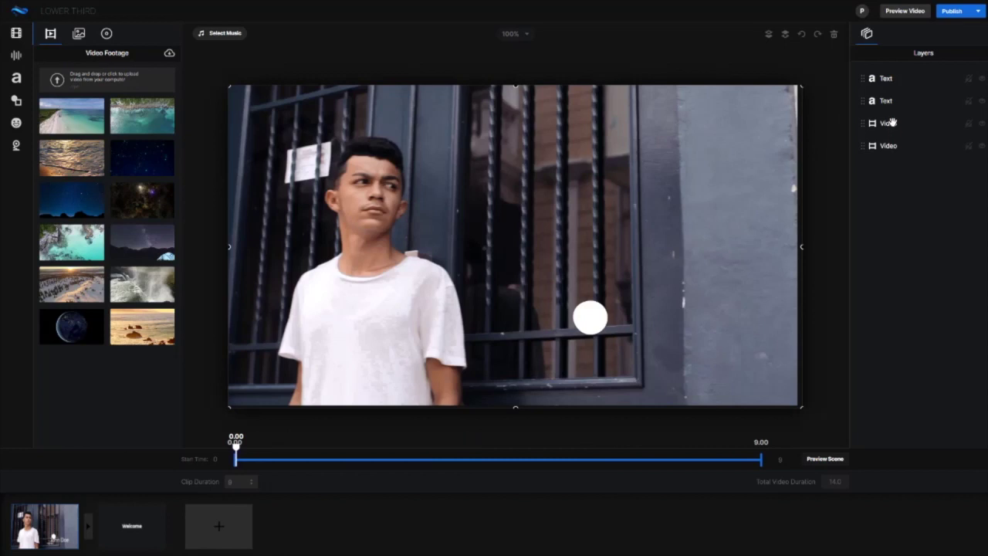
{"action": "left_click", "coordinate": [888, 101]}
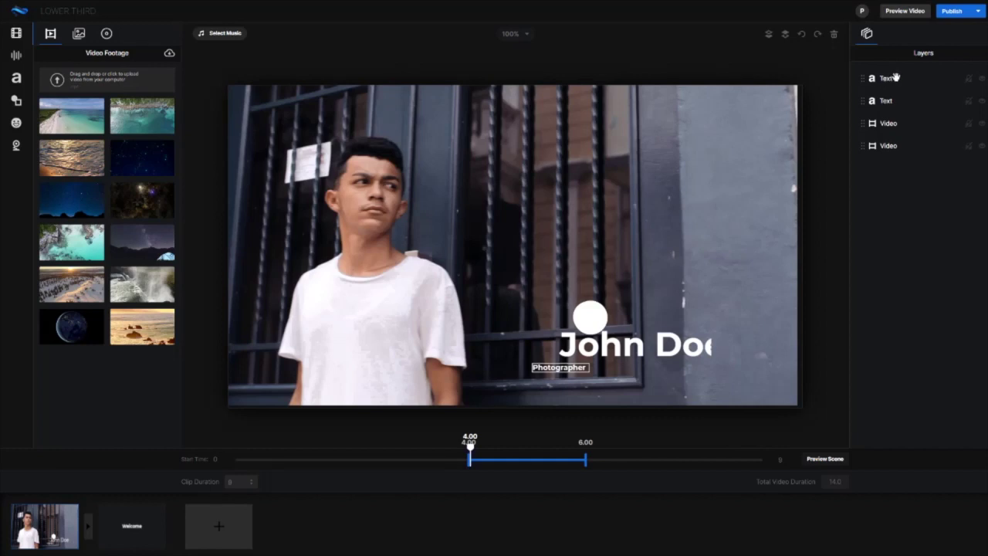
{"action": "left_click", "coordinate": [891, 101]}
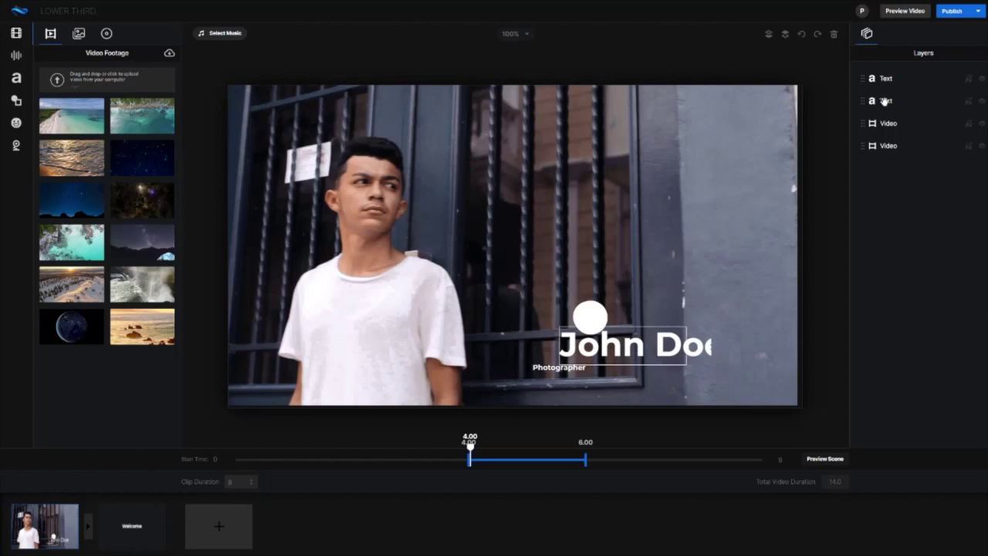
{"action": "left_click", "coordinate": [885, 101]}
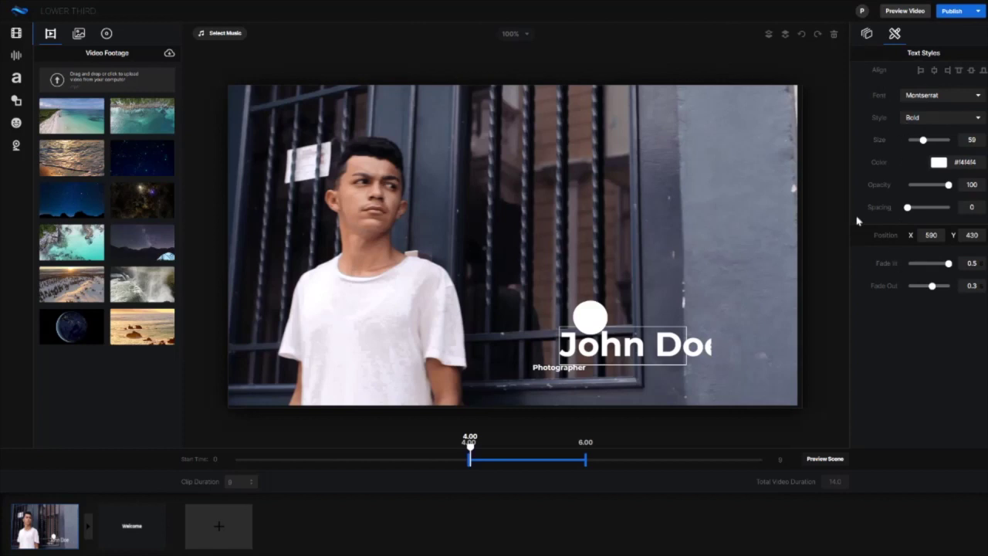
{"action": "left_click", "coordinate": [722, 379]}
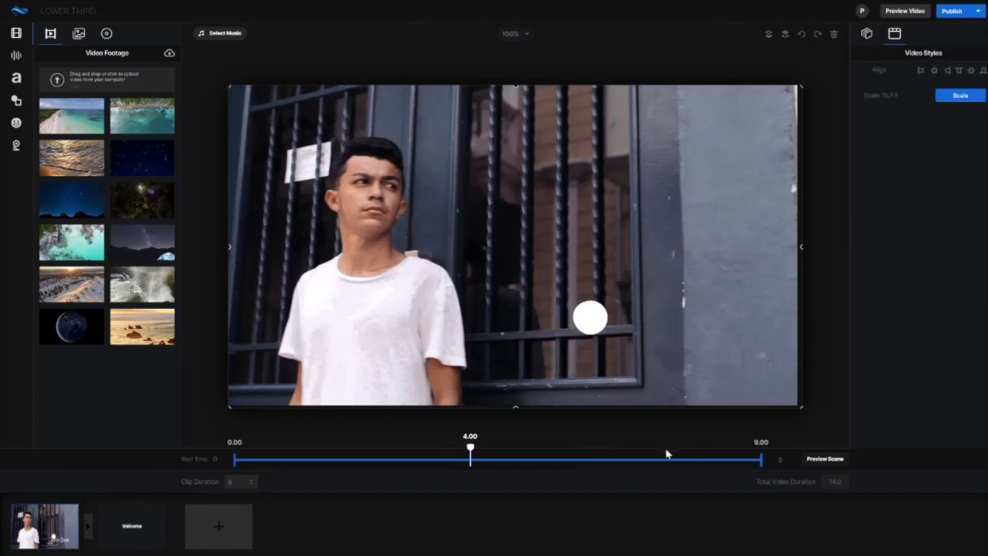
Highlight the John Doe name and shrink its font size from 59 to 37.
{"action": "left_click_drag", "start_coordinate": [470, 449], "coordinate": [573, 449]}
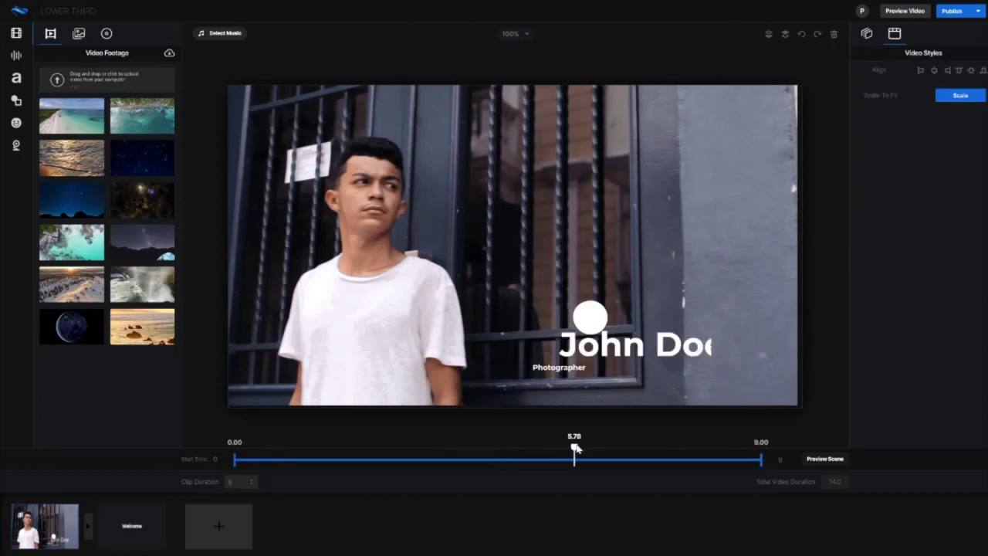
{"action": "left_click", "coordinate": [657, 340]}
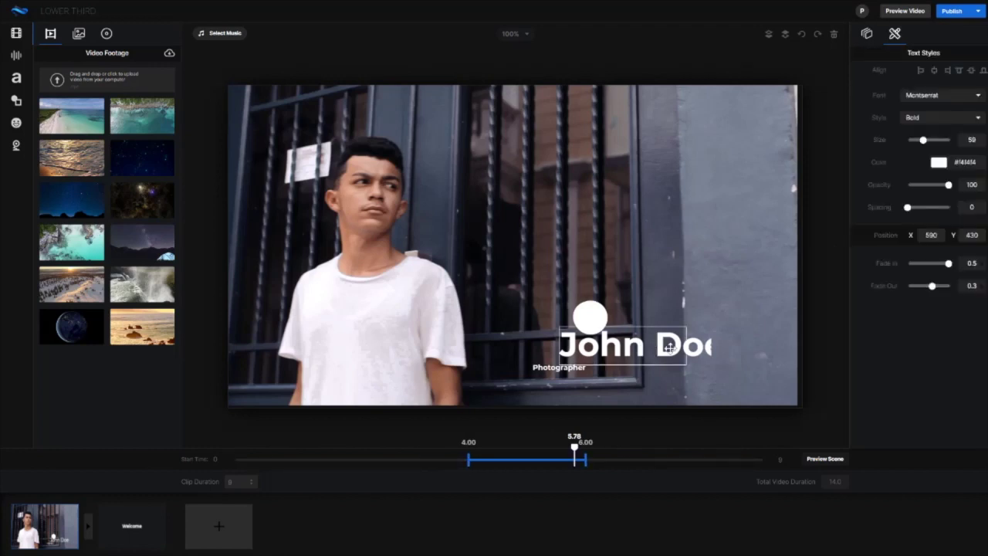
{"action": "double_click", "coordinate": [603, 345]}
{"action": "left_click", "coordinate": [562, 346]}
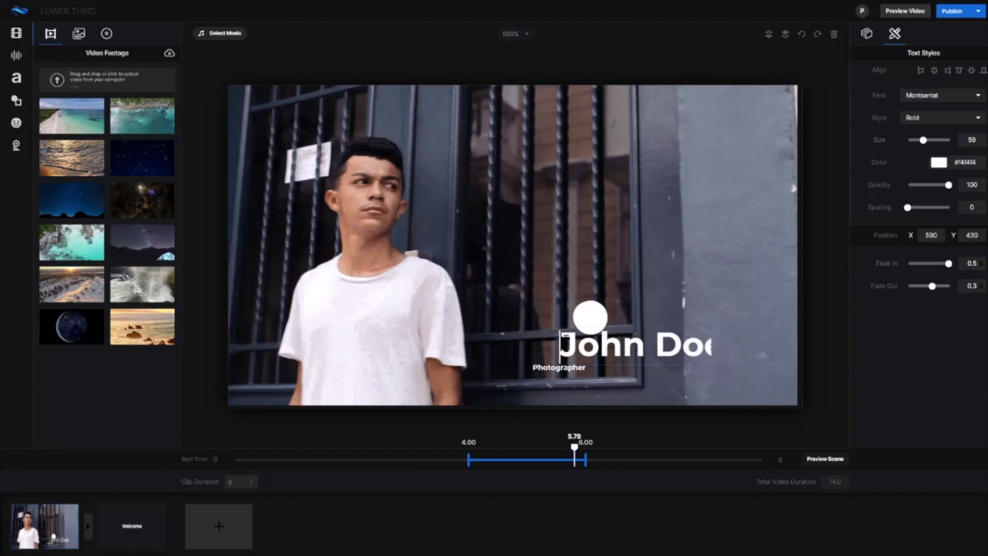
{"action": "left_click_drag", "start_coordinate": [562, 345], "coordinate": [727, 342]}
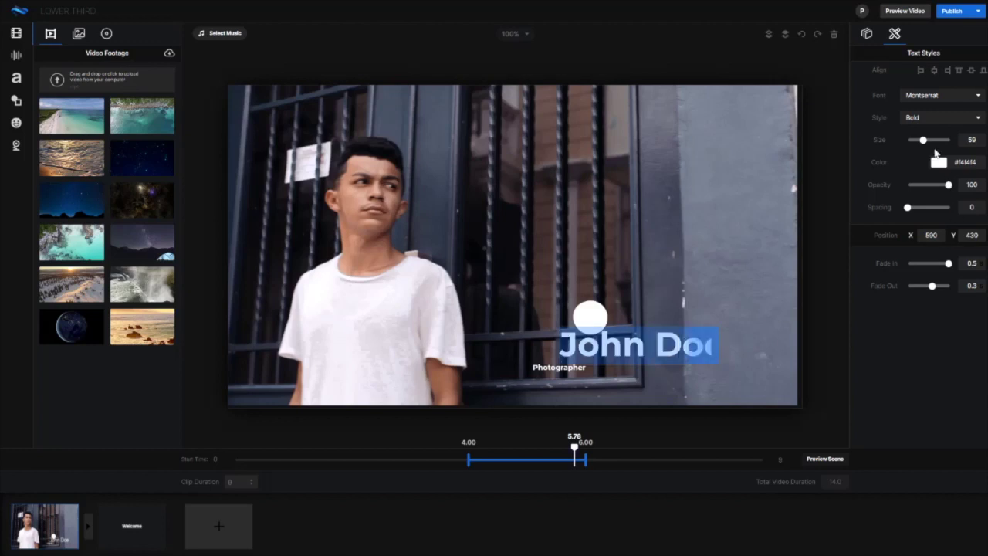
{"action": "left_click_drag", "start_coordinate": [925, 141], "coordinate": [917, 141]}
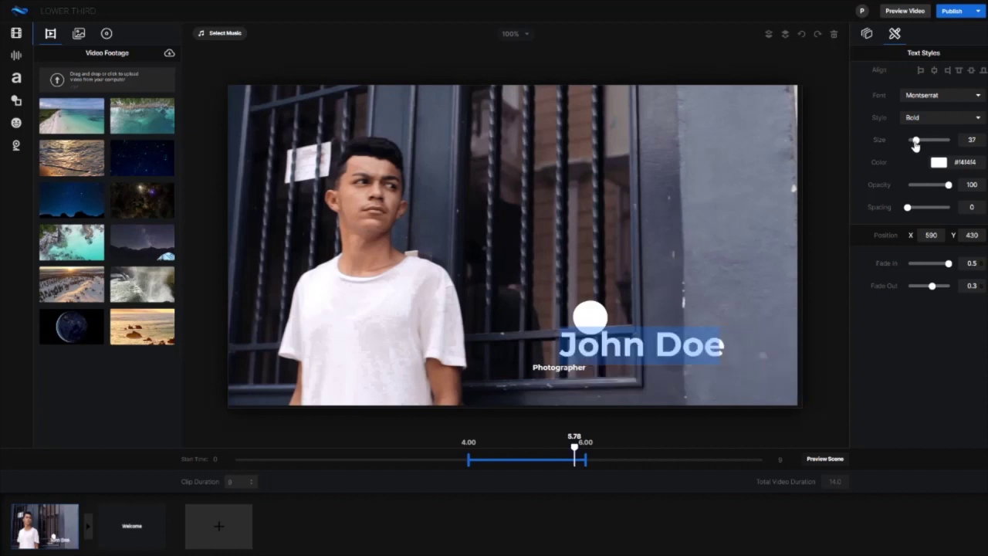
Review the name's font list and title timing, then move to the Welcome scene.
{"action": "left_click", "coordinate": [935, 97]}
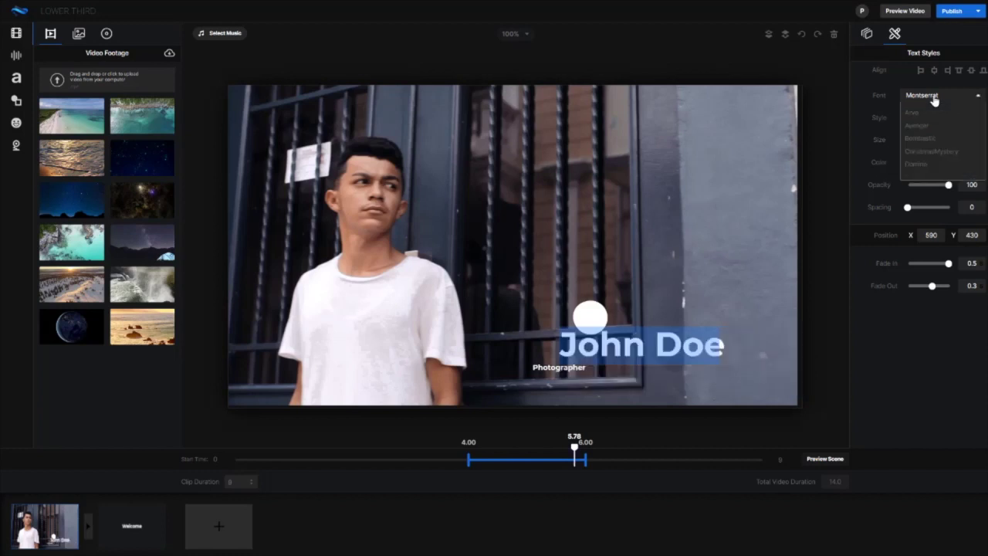
{"action": "left_click", "coordinate": [935, 99]}
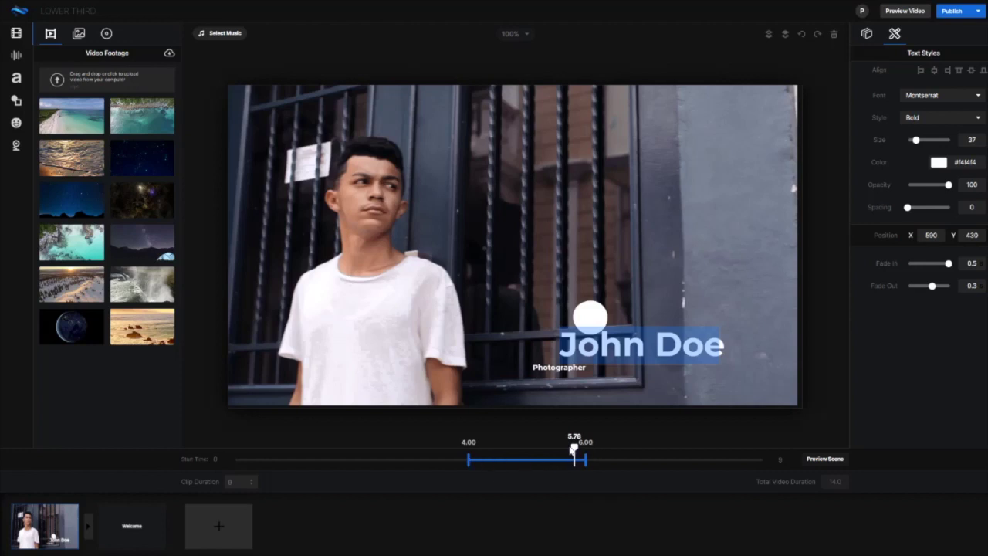
{"action": "left_click_drag", "start_coordinate": [573, 448], "coordinate": [465, 451]}
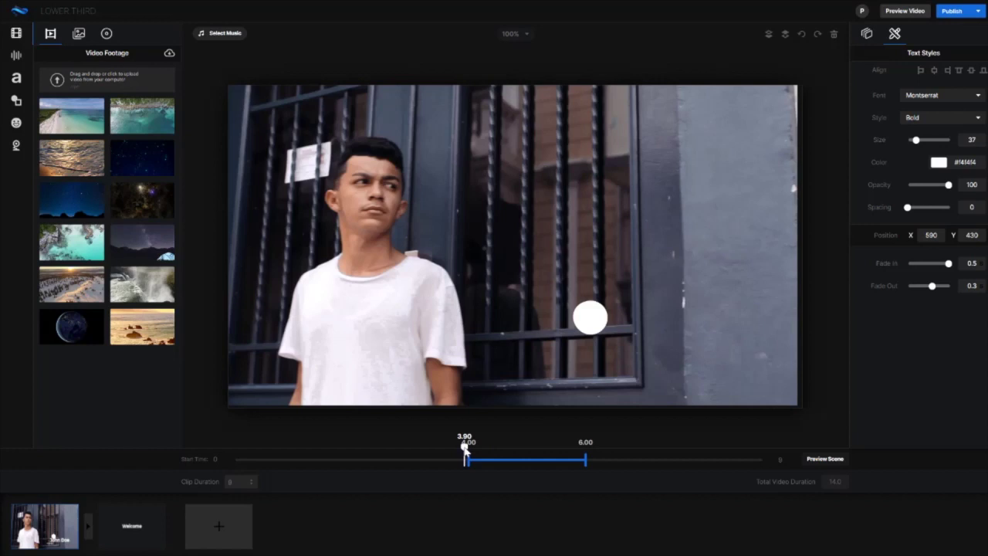
{"action": "left_click_drag", "start_coordinate": [465, 449], "coordinate": [529, 448]}
{"action": "mouse_move", "coordinate": [529, 448]}
{"action": "left_mouse_down"}
{"action": "mouse_move", "coordinate": [558, 453]}
{"action": "mouse_move", "coordinate": [540, 453]}
{"action": "left_mouse_up"}
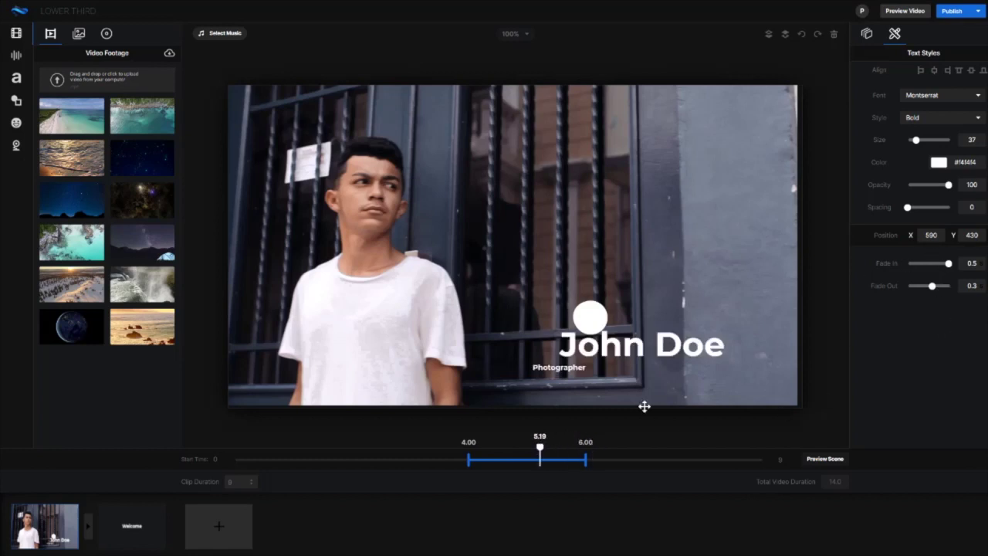
{"action": "left_click", "coordinate": [146, 516]}
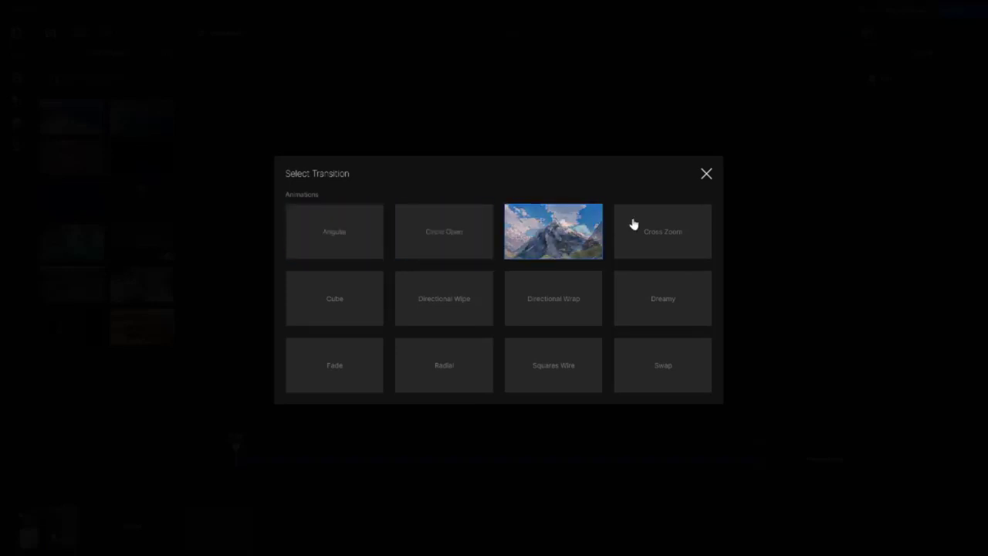
Apply a transition between the first two scenes and return to the John Doe scene.
{"action": "left_click", "coordinate": [575, 243]}
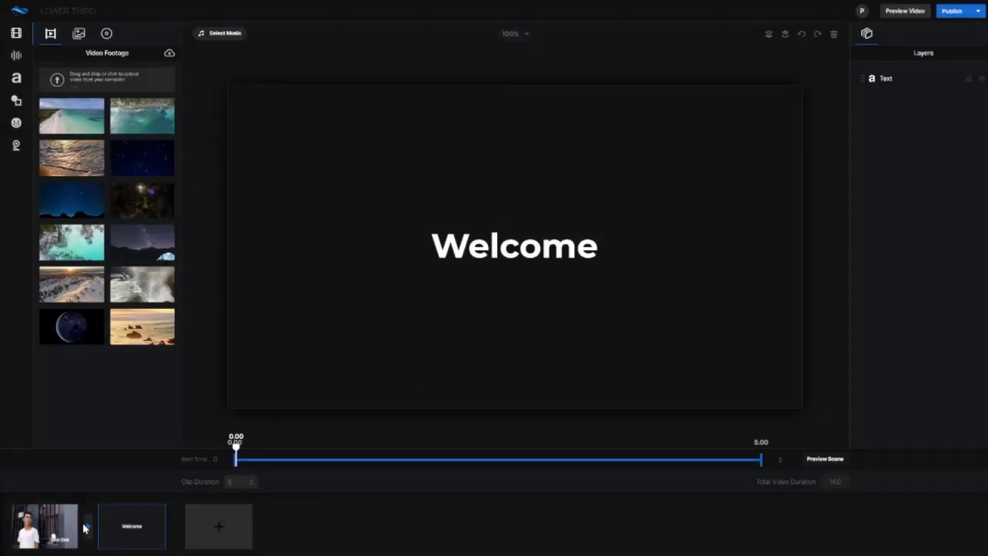
{"action": "mouse_move", "coordinate": [45, 526]}
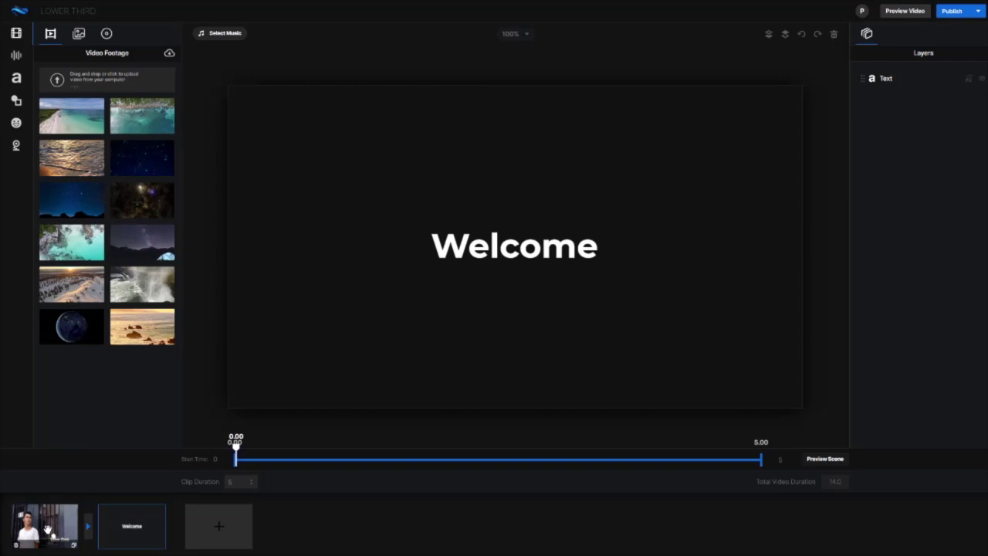
{"action": "left_click", "coordinate": [531, 248]}
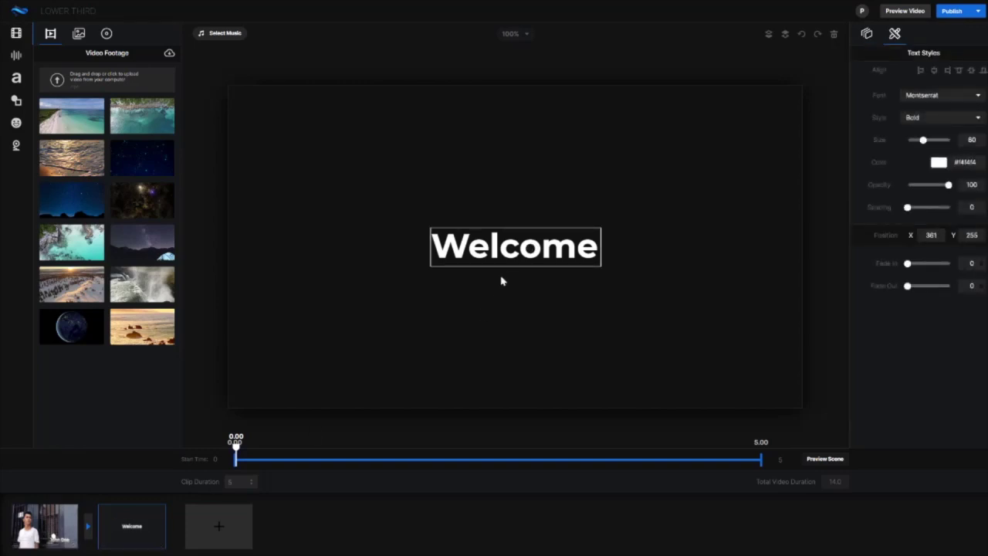
{"action": "left_click", "coordinate": [46, 521]}
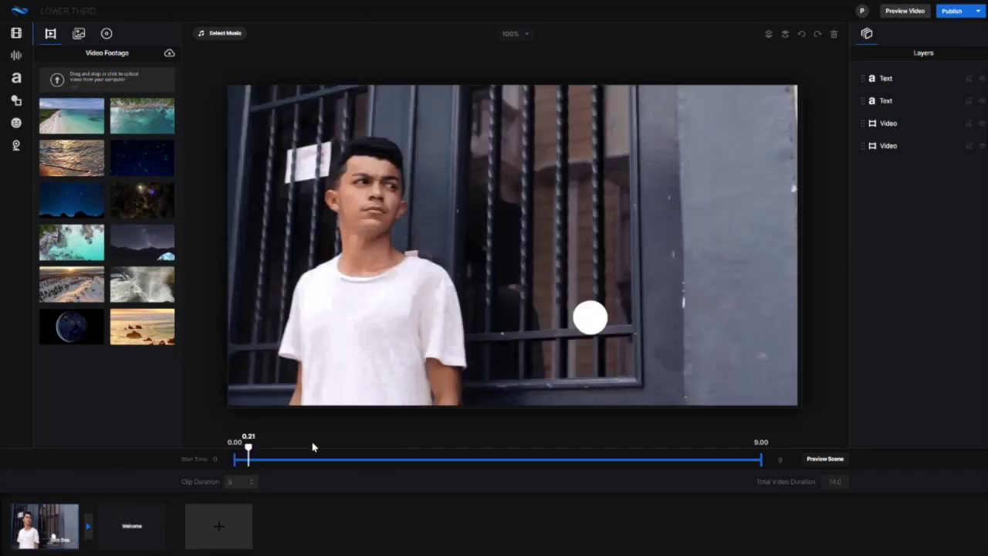
Remove the Photographer caption and preview the John Doe scene playing.
{"action": "left_click_drag", "start_coordinate": [236, 446], "coordinate": [521, 448]}
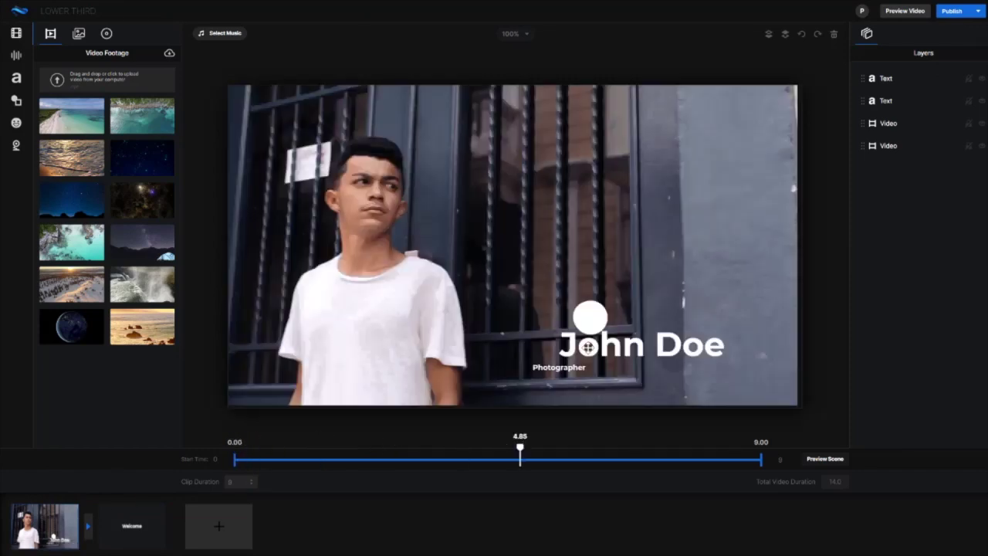
{"action": "left_click", "coordinate": [588, 345]}
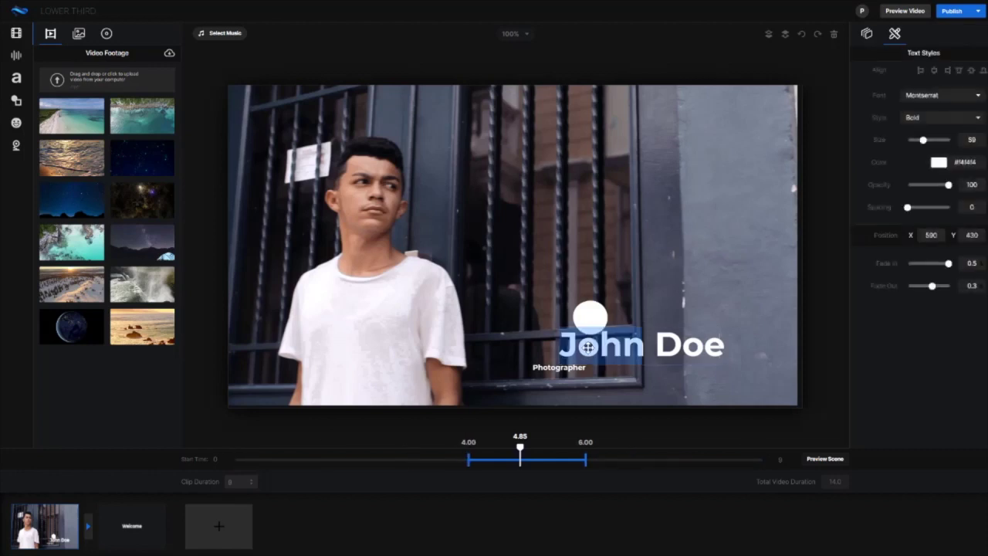
{"action": "left_click", "coordinate": [548, 369]}
{"action": "key", "text": "Delete"}
{"action": "left_click", "coordinate": [539, 386]}
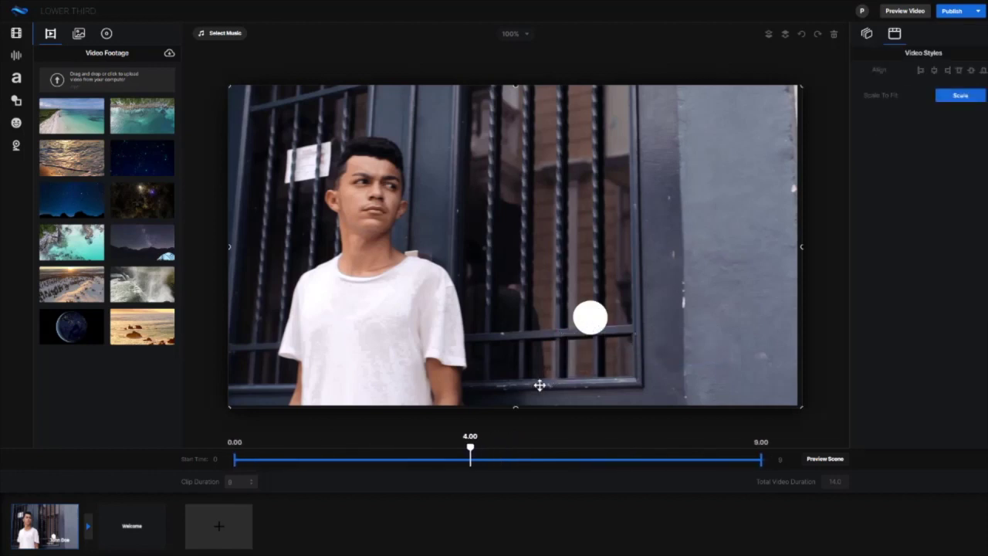
{"action": "left_click", "coordinate": [826, 458]}
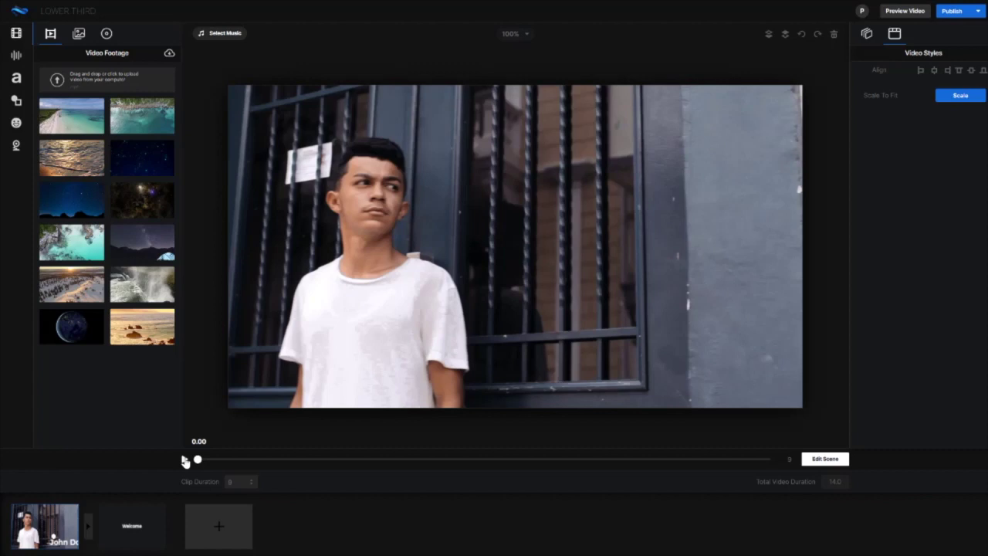
Retitle the Welcome text to 'My Portfolio' and nudge it slightly left.
{"action": "left_click", "coordinate": [825, 459]}
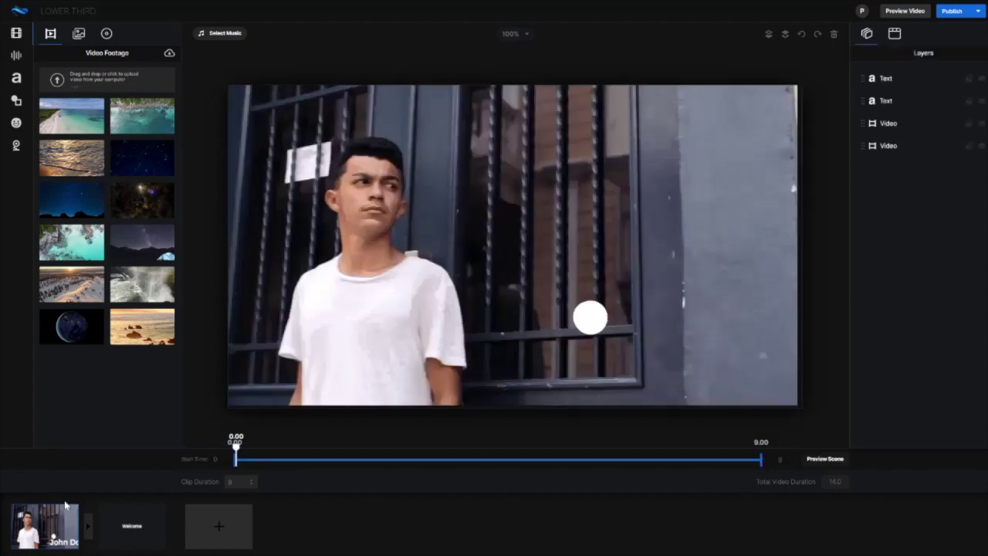
{"action": "left_click", "coordinate": [131, 526]}
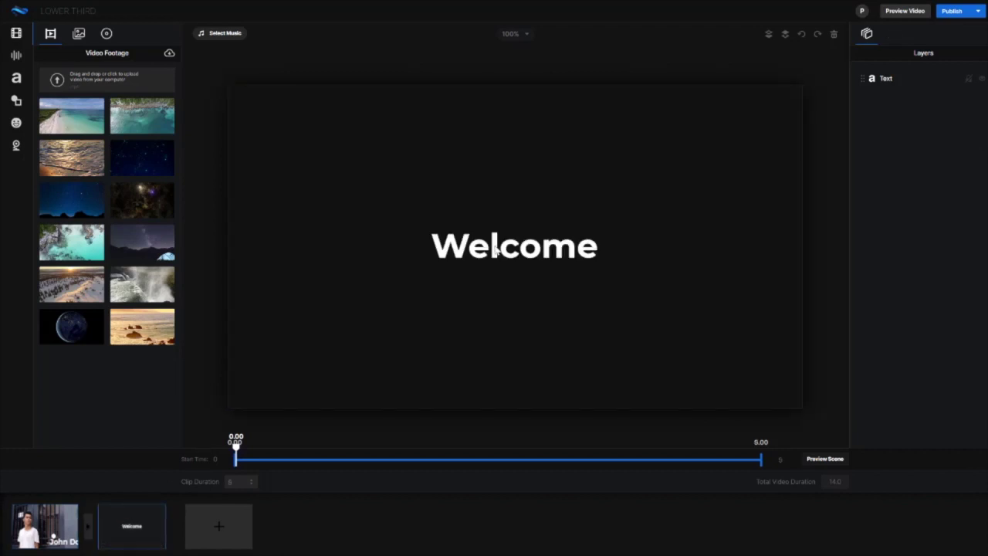
{"action": "left_click", "coordinate": [494, 245]}
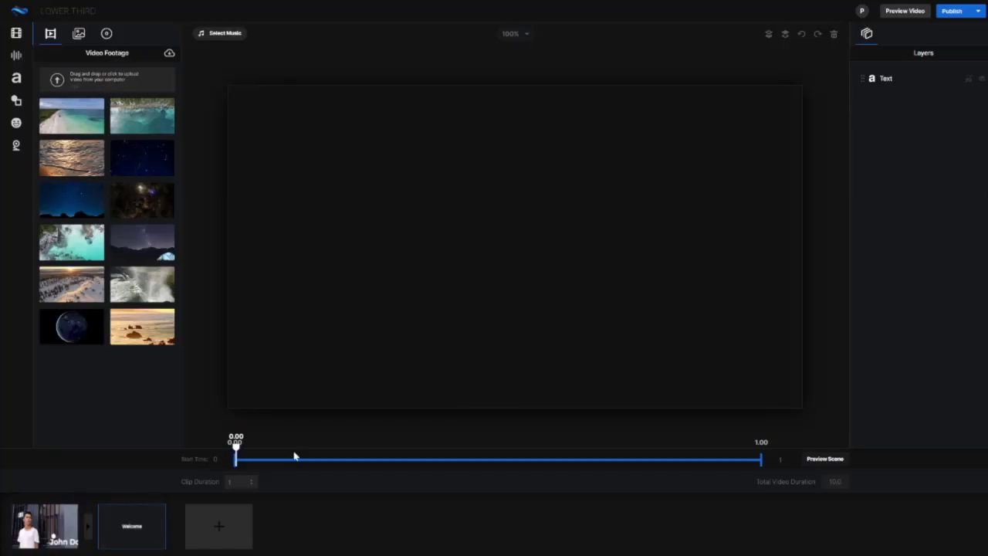
{"action": "left_click", "coordinate": [143, 519]}
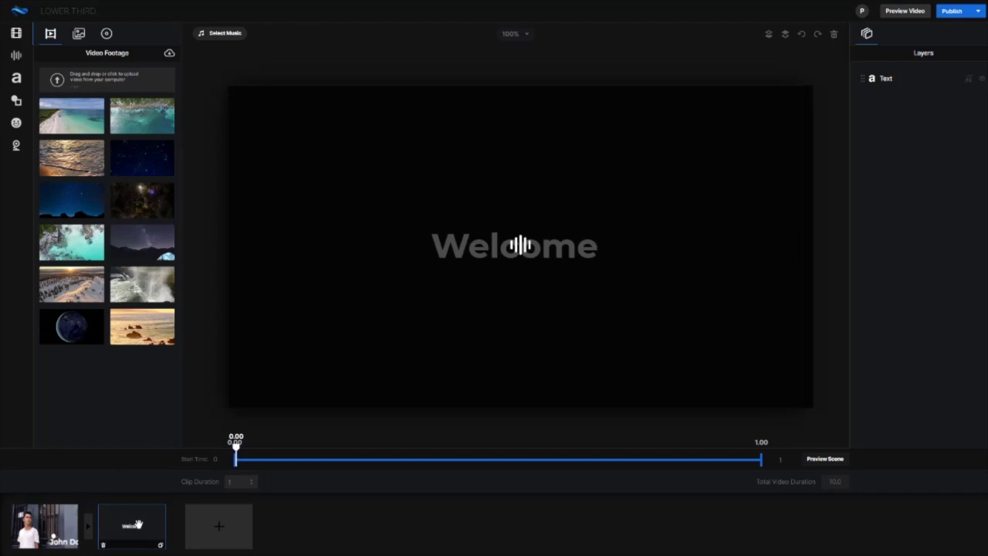
{"action": "left_click", "coordinate": [501, 245]}
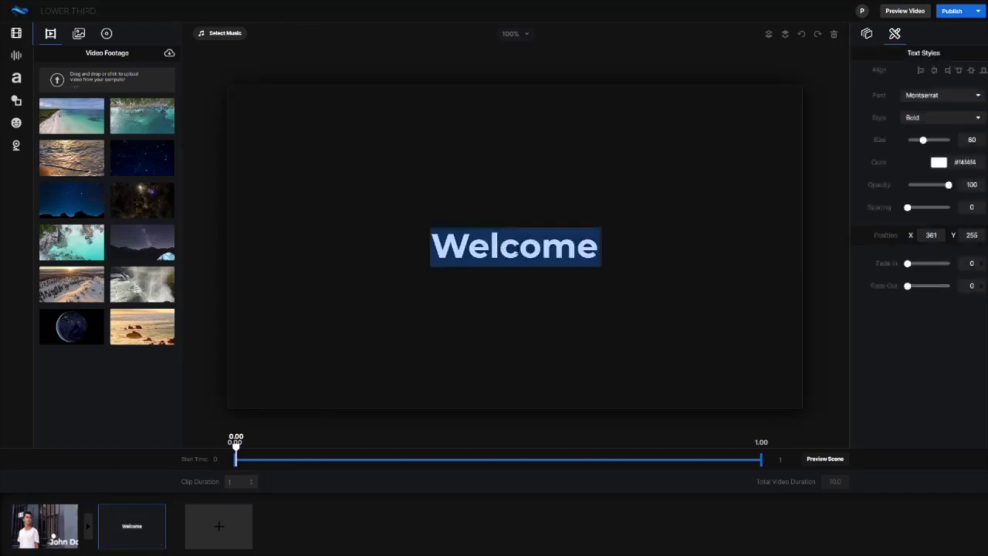
{"action": "type", "text": "mY"}
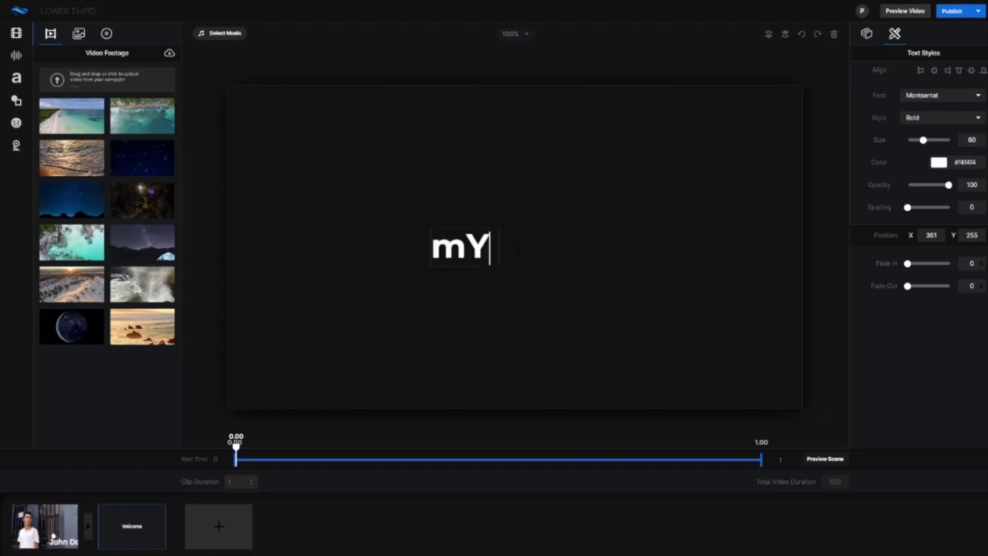
{"action": "type", "text": " pO"}
{"action": "key", "text": "BackSpace"}
{"action": "key", "text": "BackSpace"}
{"action": "key", "text": "BackSpace"}
{"action": "key", "text": "BackSpace"}
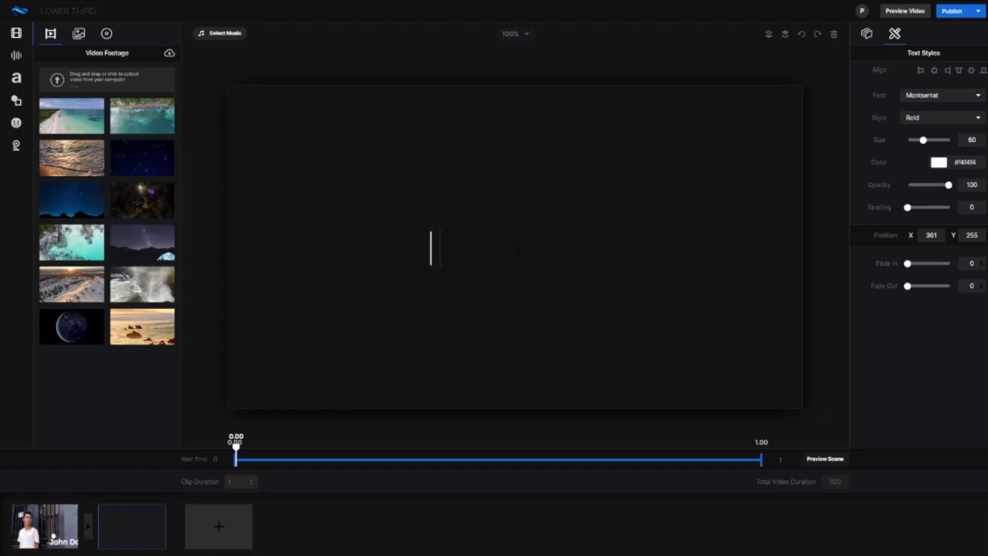
{"action": "type", "text": "My Portfolio"}
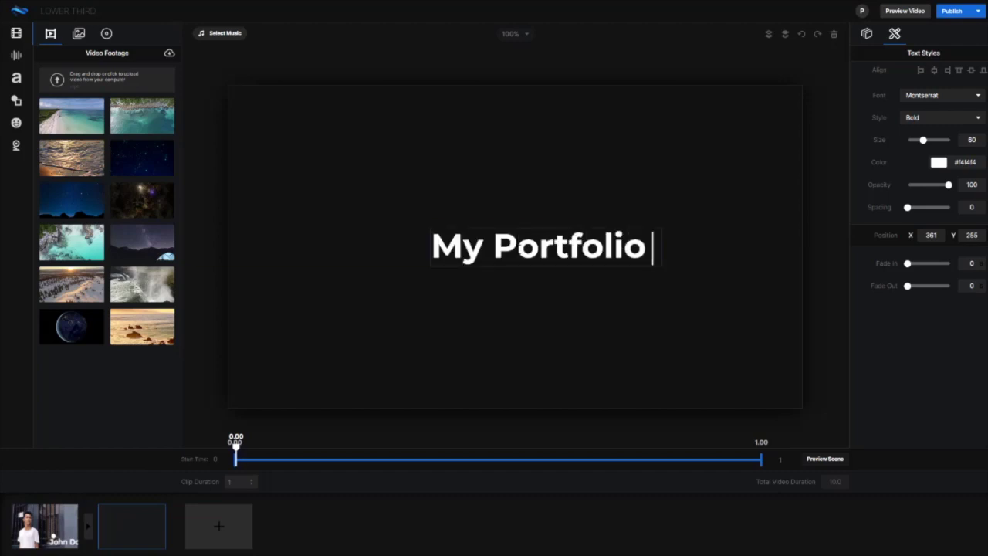
{"action": "left_click", "coordinate": [552, 258]}
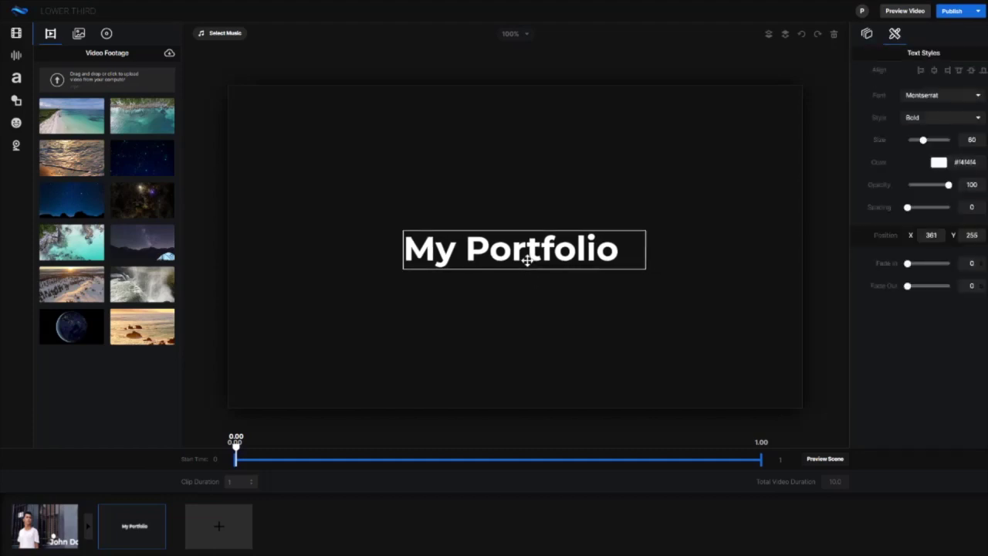
{"action": "left_click_drag", "start_coordinate": [552, 259], "coordinate": [519, 262]}
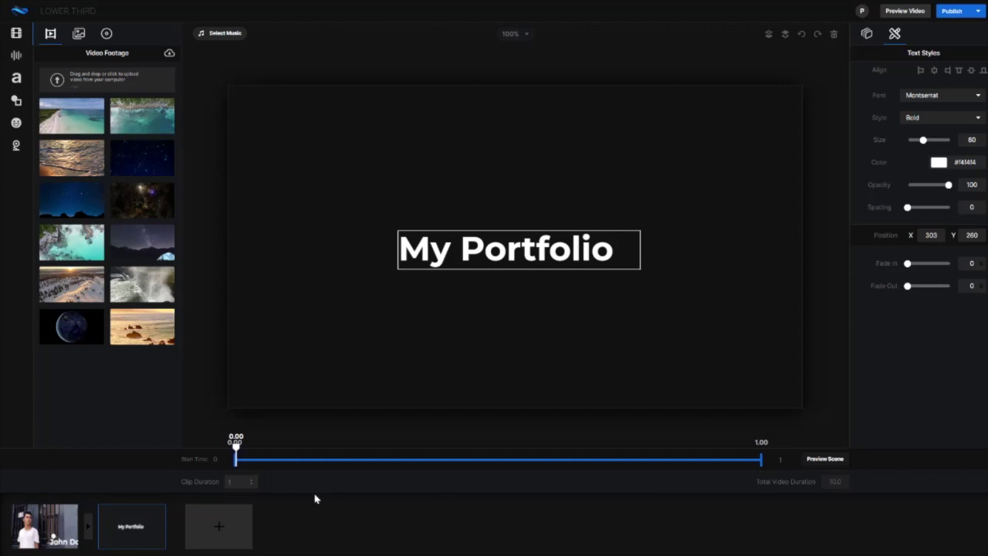
Set the scene duration to 3 seconds and give the title 0.2-second fades.
{"action": "left_click_drag", "start_coordinate": [237, 458], "coordinate": [672, 459]}
{"action": "left_click", "coordinate": [579, 458]}
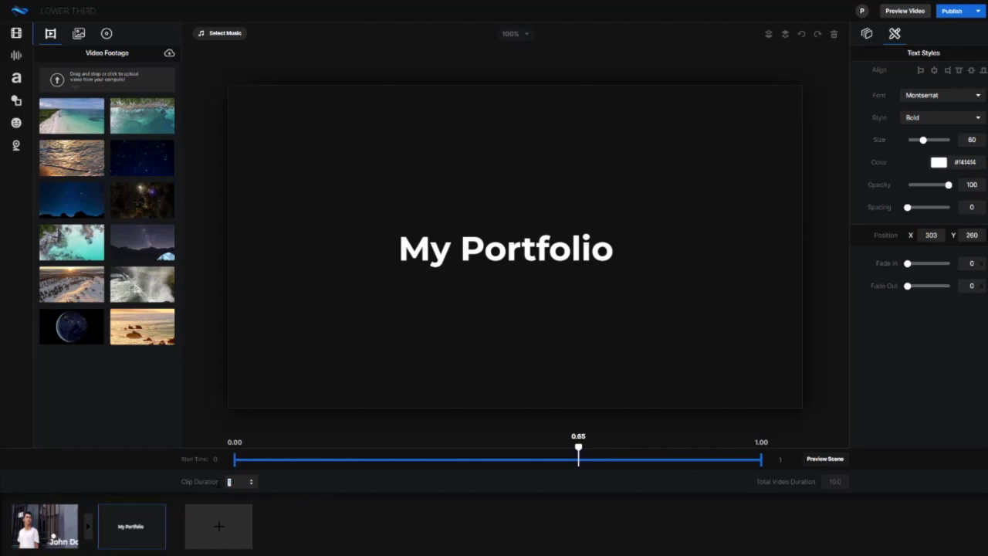
{"action": "type", "text": "3"}
{"action": "key", "text": "Return"}
{"action": "left_click", "coordinate": [561, 237]}
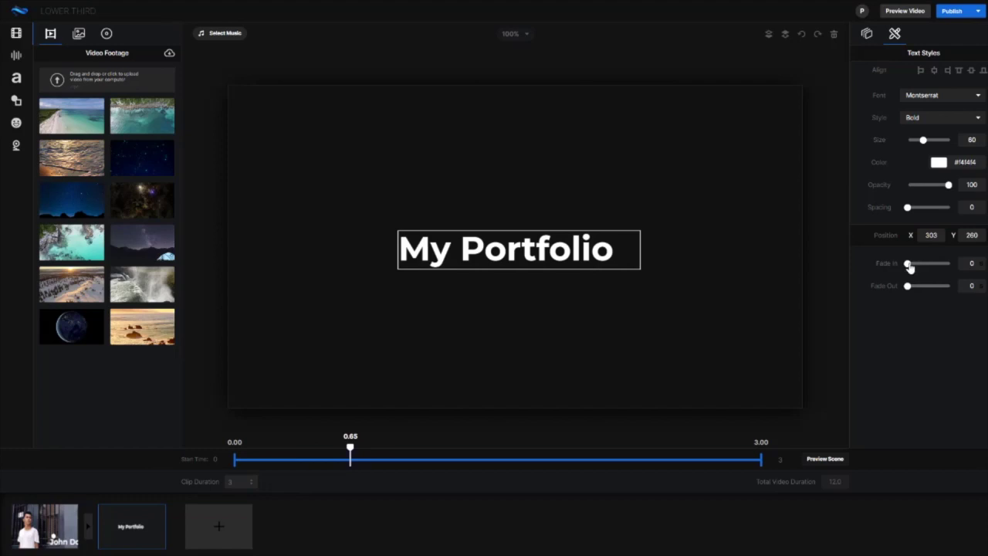
{"action": "mouse_move", "coordinate": [910, 263]}
{"action": "left_mouse_down"}
{"action": "mouse_move", "coordinate": [926, 265]}
{"action": "mouse_move", "coordinate": [927, 287]}
{"action": "left_mouse_up"}
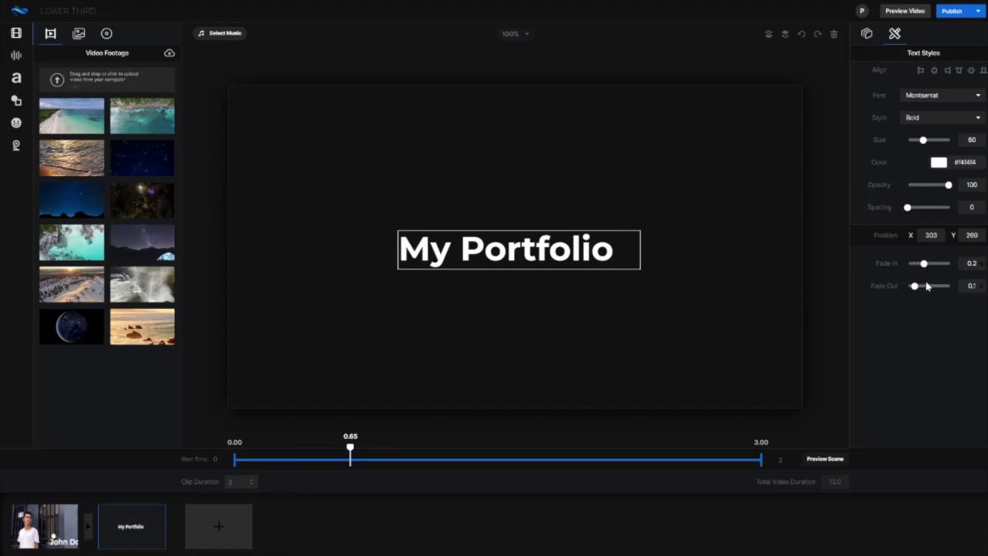
{"action": "left_click", "coordinate": [351, 398]}
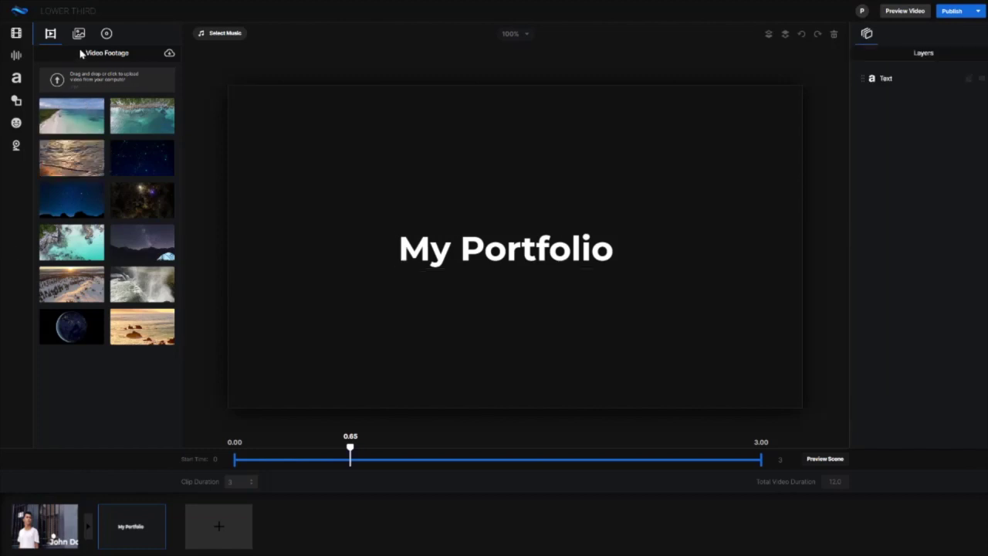
{"action": "left_click", "coordinate": [15, 54]}
Add a white square and scale it to fill the My Portfolio scene.
{"action": "left_click", "coordinate": [15, 79]}
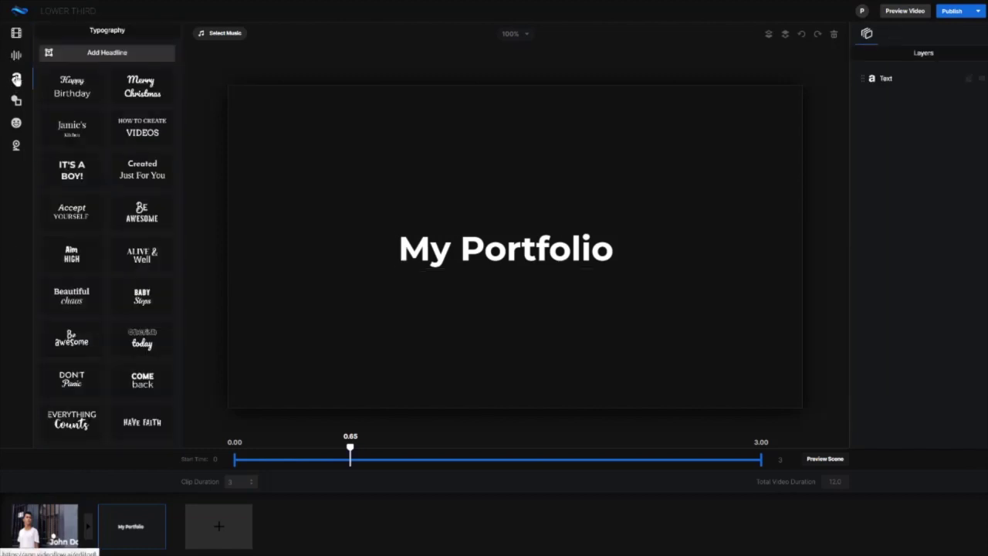
{"action": "left_click", "coordinate": [16, 56]}
{"action": "left_click", "coordinate": [16, 100]}
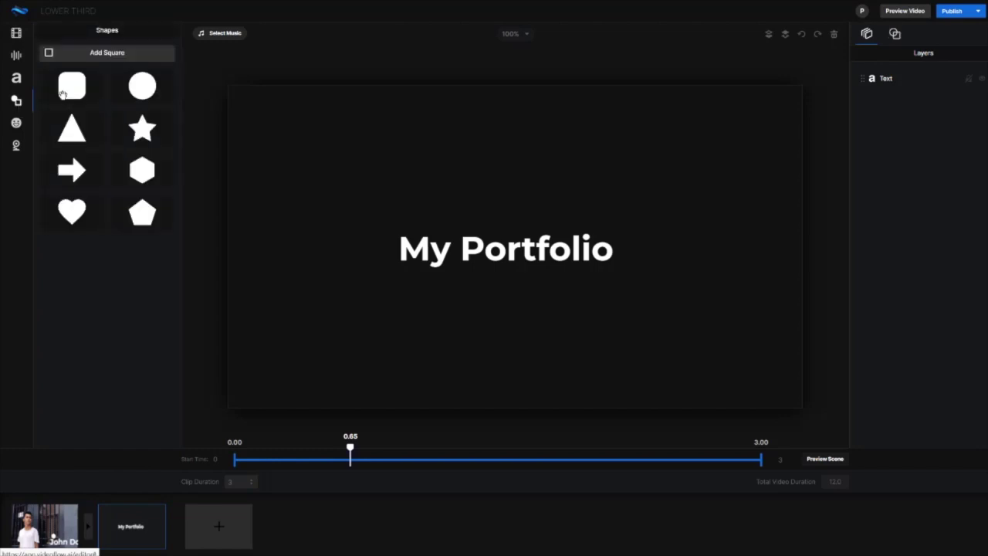
{"action": "left_click", "coordinate": [71, 85]}
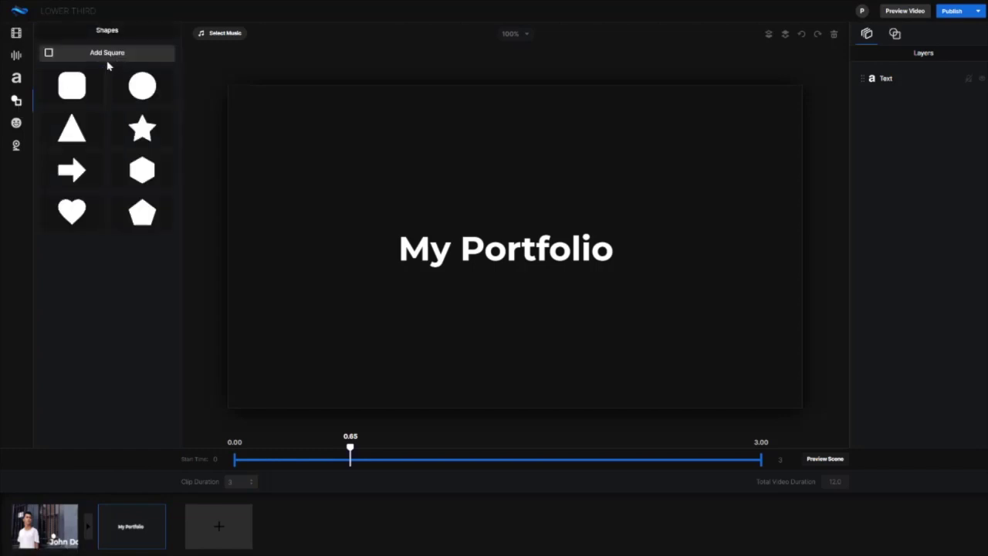
{"action": "left_click", "coordinate": [365, 222]}
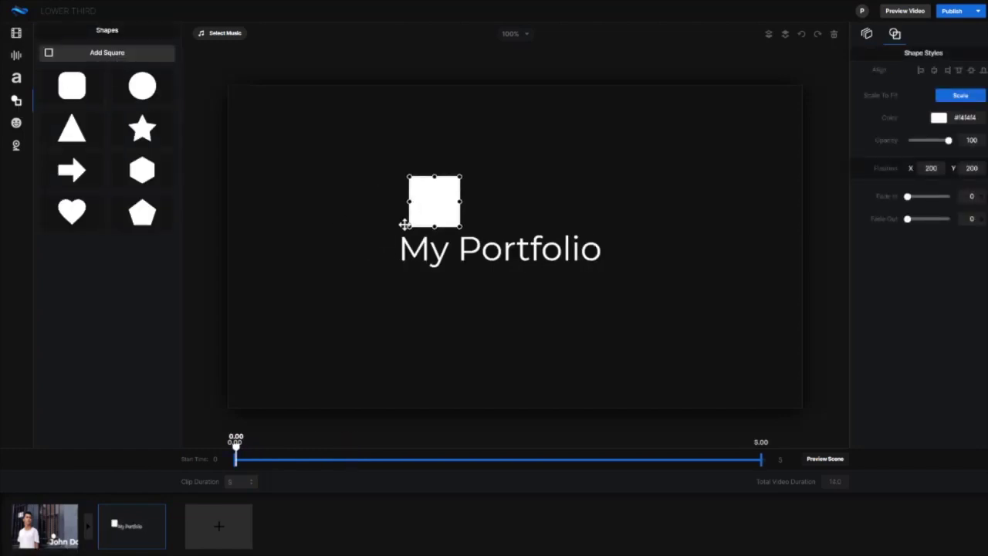
{"action": "left_click_drag", "start_coordinate": [348, 219], "coordinate": [239, 109]}
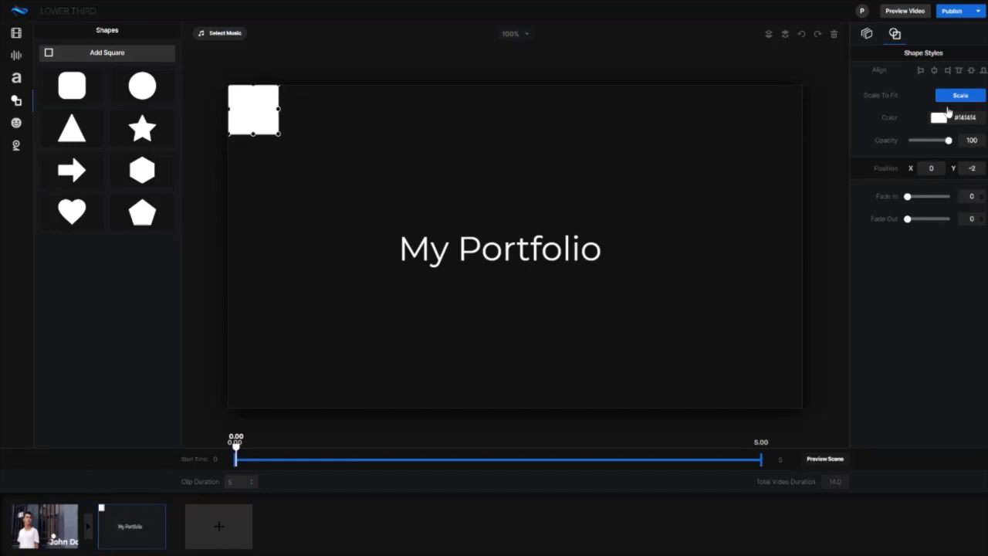
{"action": "left_click", "coordinate": [960, 95]}
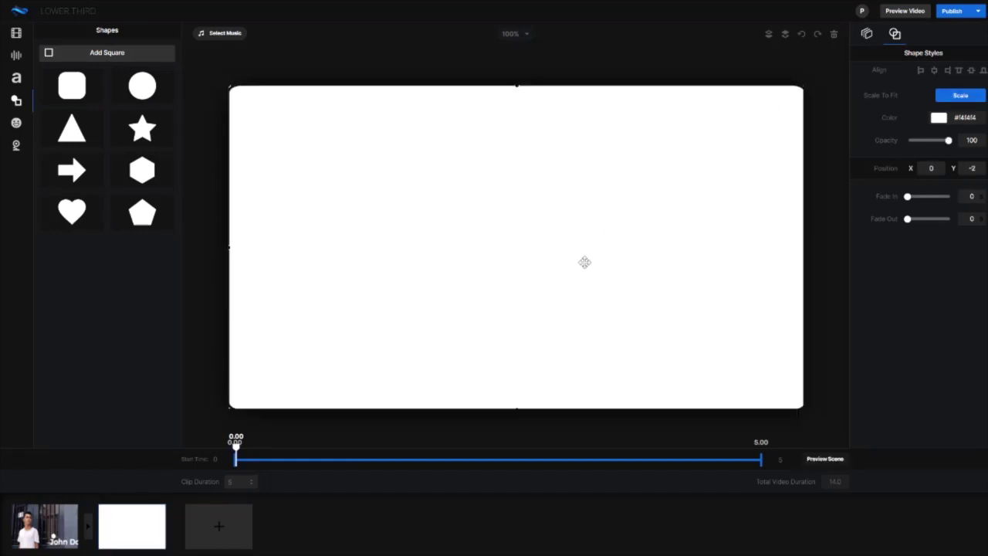
Move the text layer above the shape and make the title black.
{"action": "left_click", "coordinate": [865, 34]}
{"action": "left_click_drag", "start_coordinate": [863, 100], "coordinate": [863, 78]}
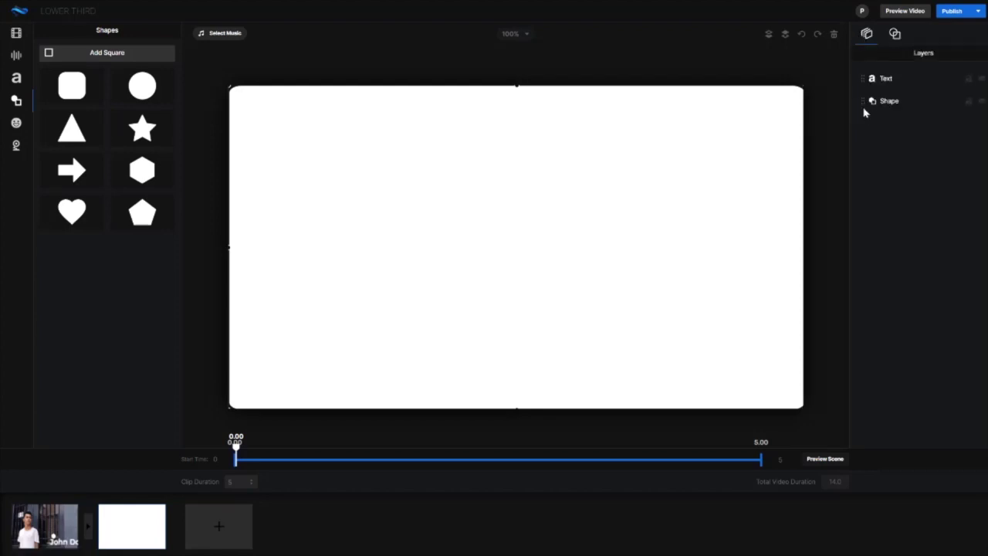
{"action": "left_click", "coordinate": [485, 241]}
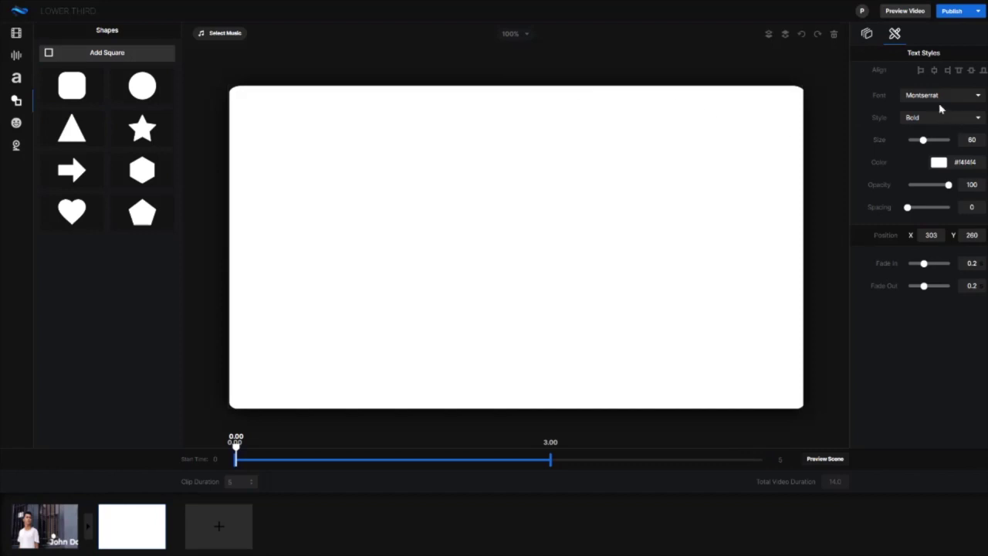
{"action": "left_click", "coordinate": [938, 164]}
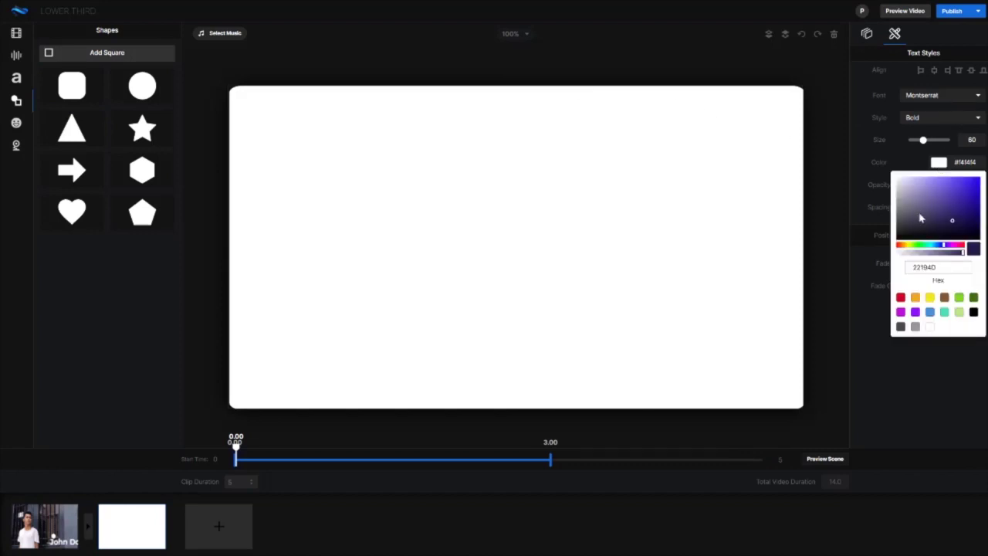
{"action": "left_click_drag", "start_coordinate": [920, 219], "coordinate": [877, 252]}
{"action": "left_click", "coordinate": [694, 434]}
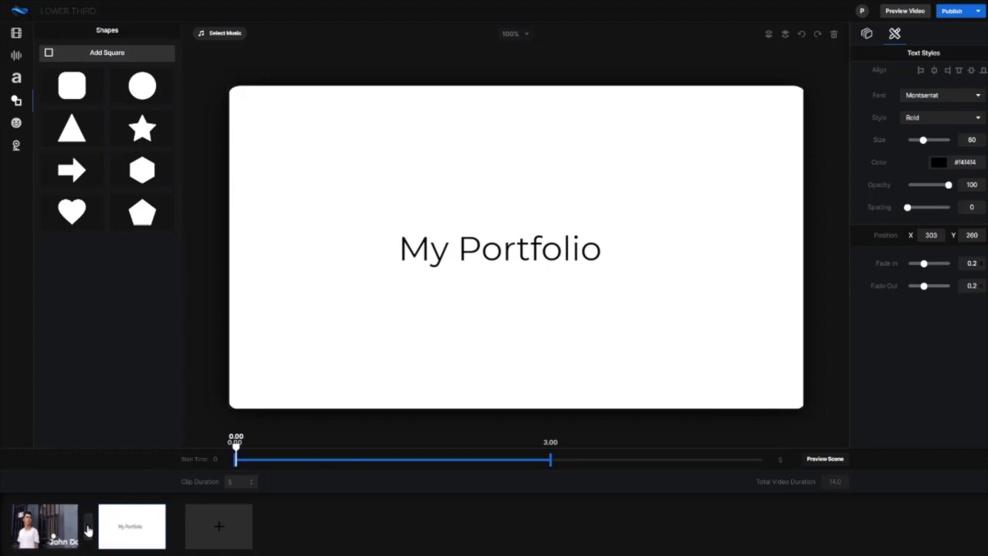
Add a transition from the first scene and preview the My Portfolio scene.
{"action": "left_click", "coordinate": [88, 530]}
{"action": "left_click", "coordinate": [541, 230]}
{"action": "left_click", "coordinate": [825, 459]}
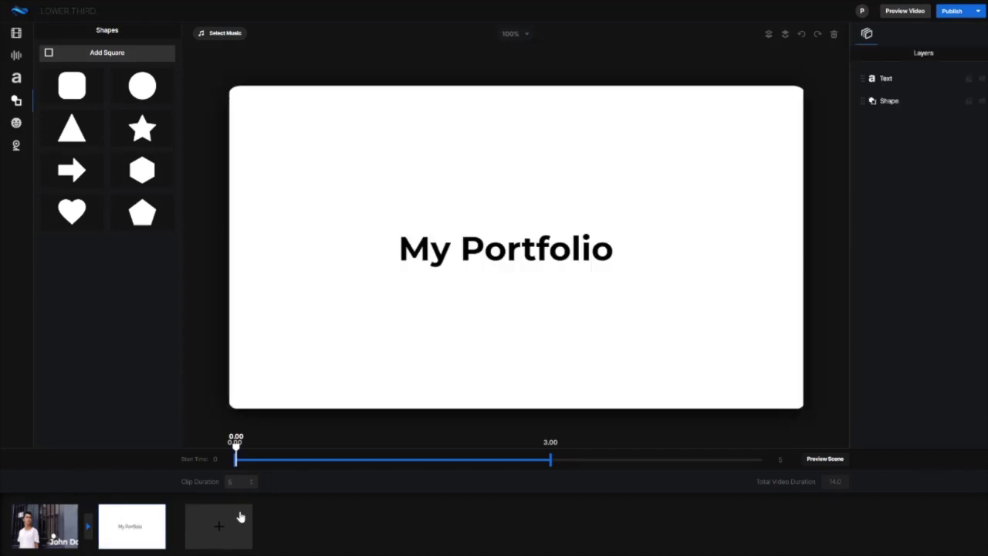
Add a third scene, delete its default Welcome text, and open the stock footage library.
{"action": "left_click", "coordinate": [237, 526]}
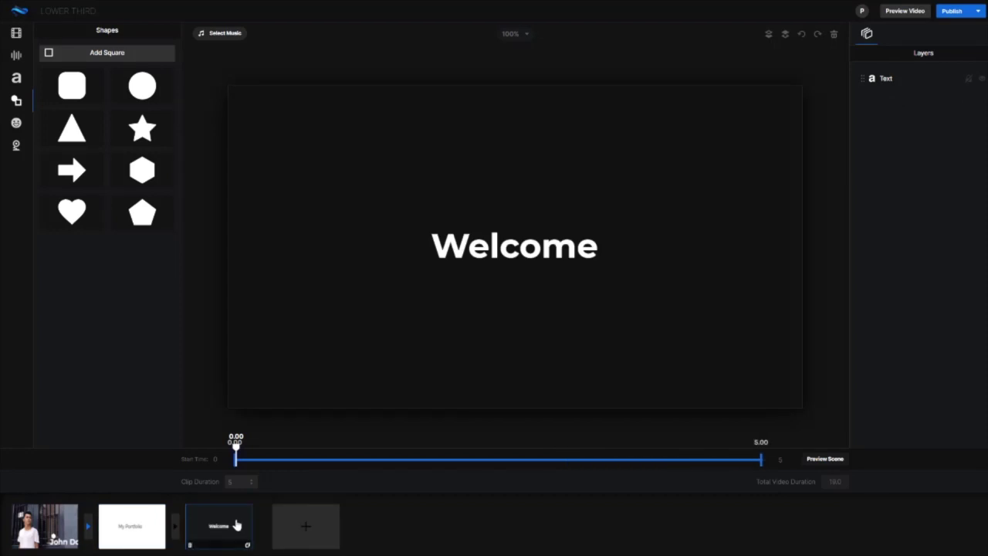
{"action": "left_click", "coordinate": [558, 247]}
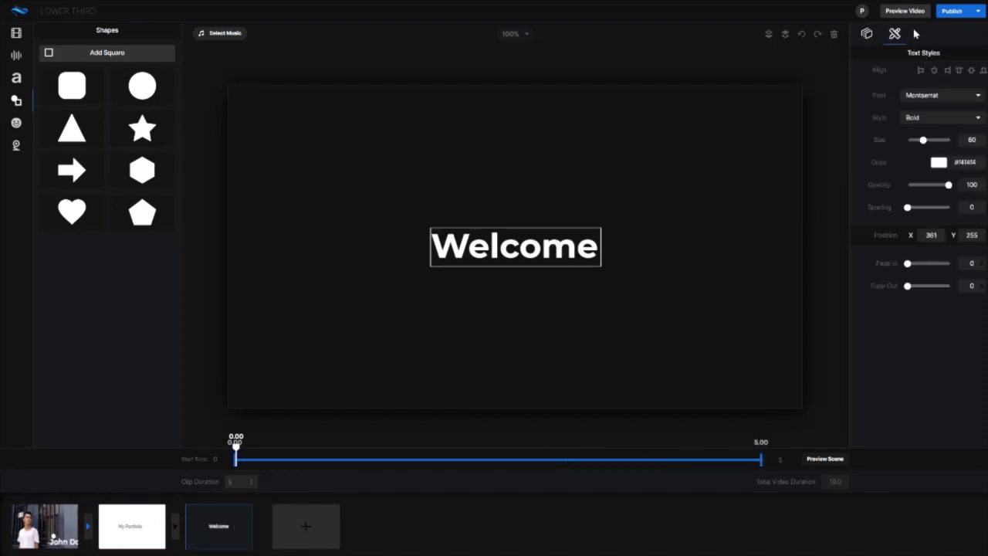
{"action": "left_click", "coordinate": [835, 36]}
{"action": "left_click", "coordinate": [531, 298]}
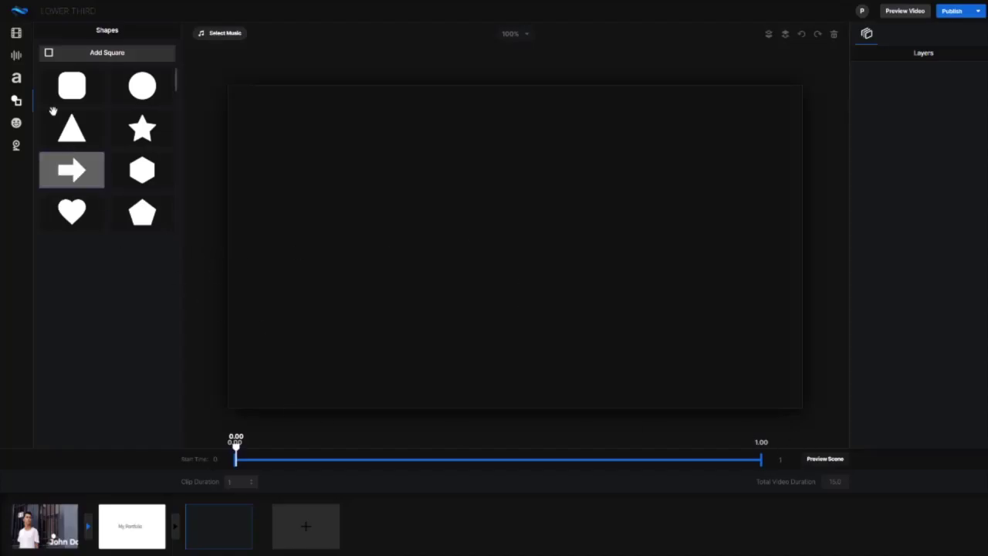
{"action": "left_click", "coordinate": [16, 56]}
{"action": "left_click", "coordinate": [16, 33]}
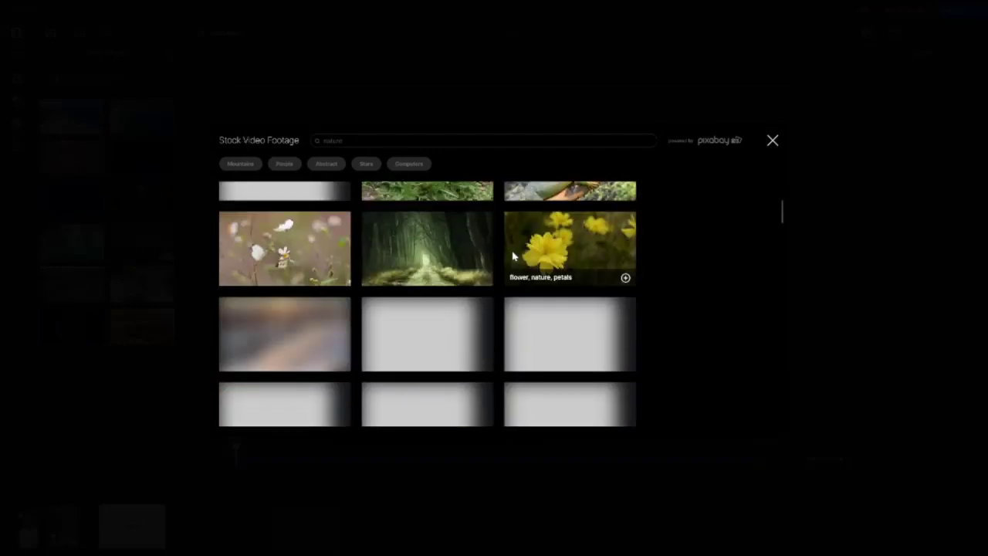
{"action": "scroll", "coordinate": [516, 255], "scroll_direction": "down", "scroll_amount": 2}
{"action": "scroll", "coordinate": [517, 254], "scroll_direction": "down", "scroll_amount": 5}
{"action": "scroll", "coordinate": [517, 253], "scroll_direction": "down", "scroll_amount": 5}
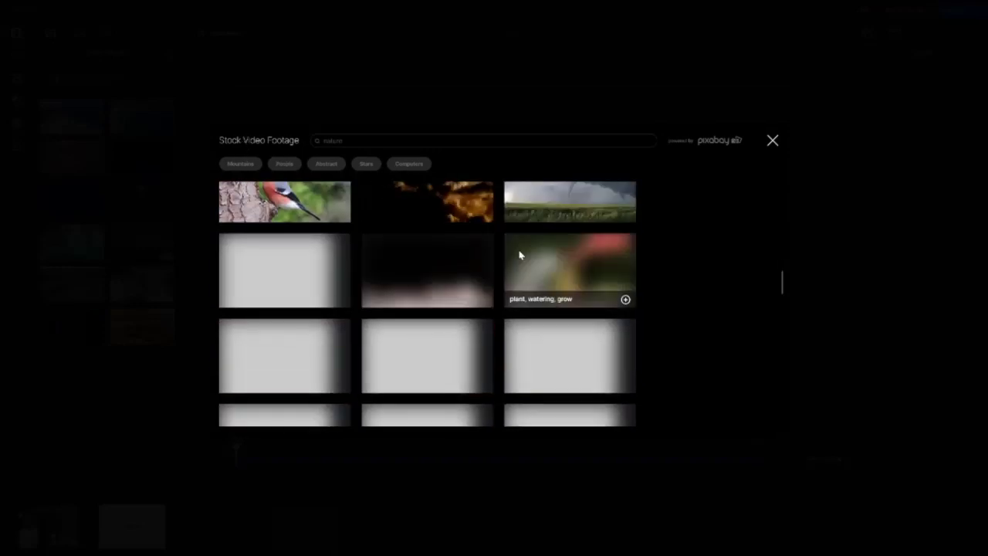
{"action": "left_click", "coordinate": [773, 140]}
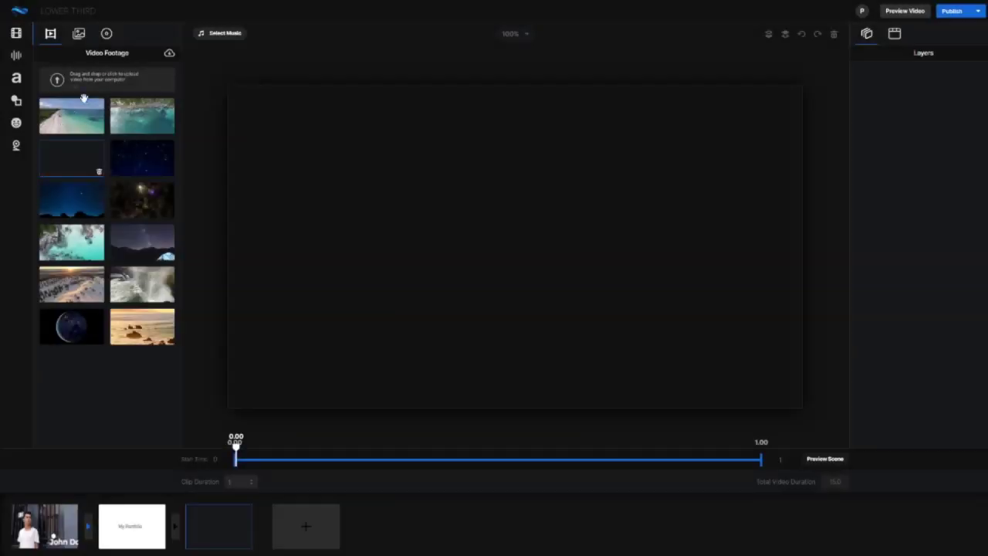
{"action": "left_click", "coordinate": [79, 33]}
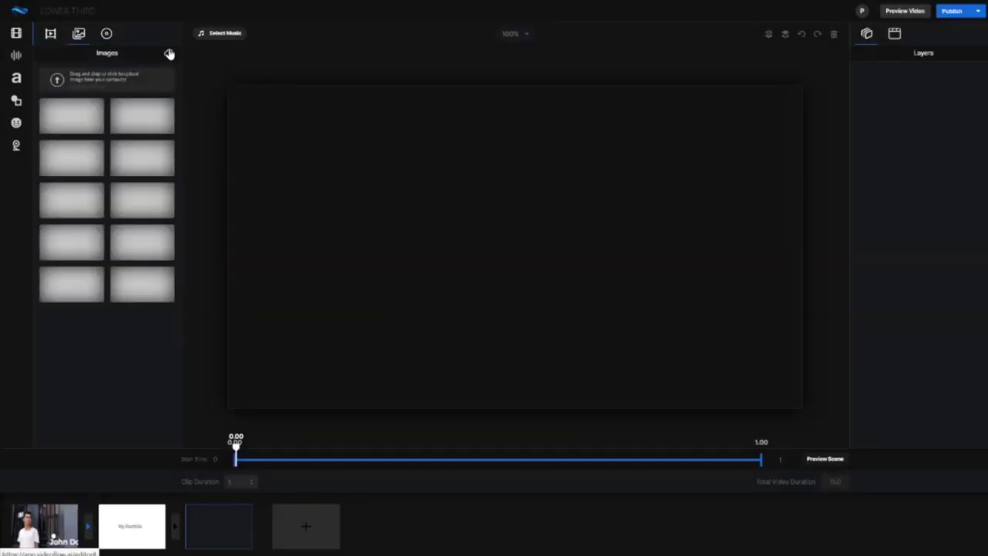
{"action": "left_click", "coordinate": [169, 52]}
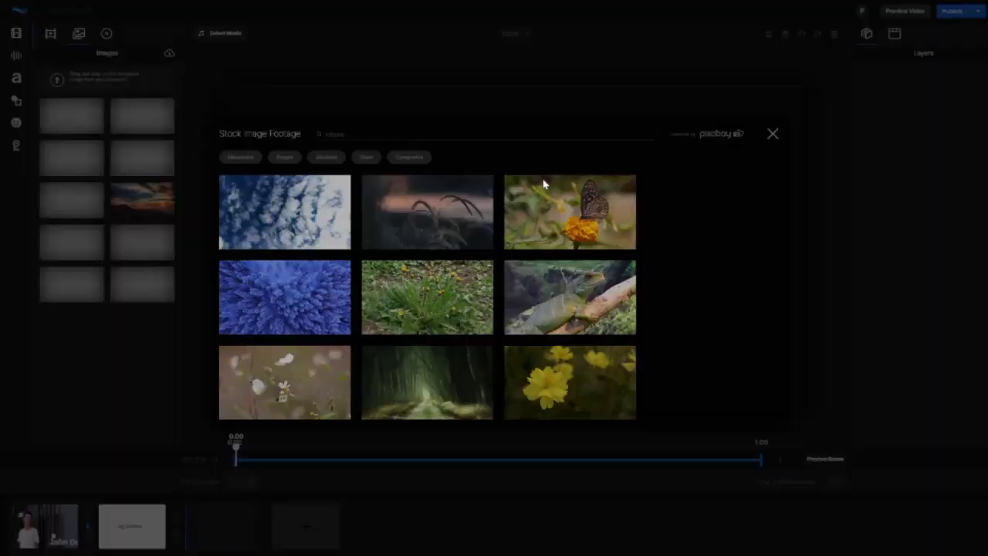
{"action": "left_click", "coordinate": [773, 140]}
{"action": "left_click", "coordinate": [107, 34]}
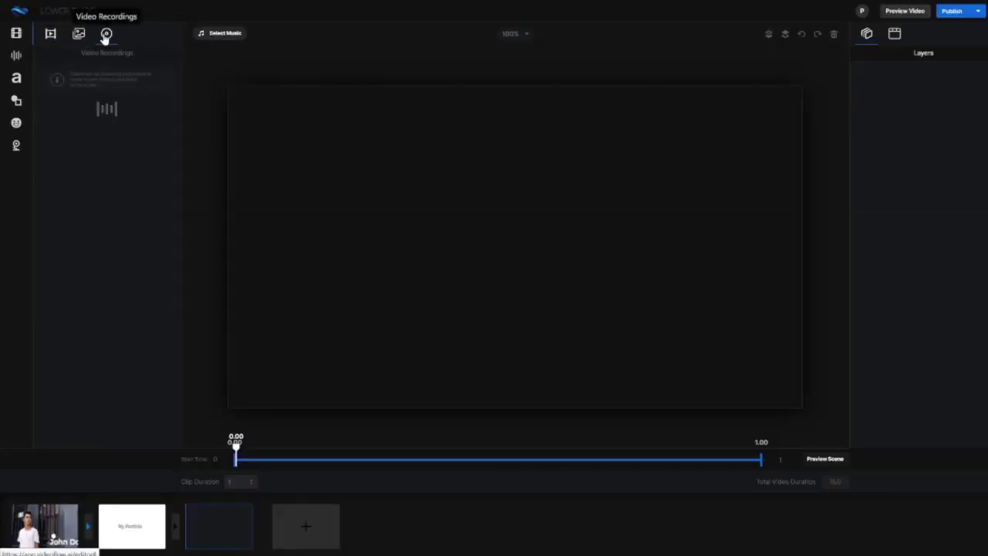
{"action": "left_click", "coordinate": [51, 34]}
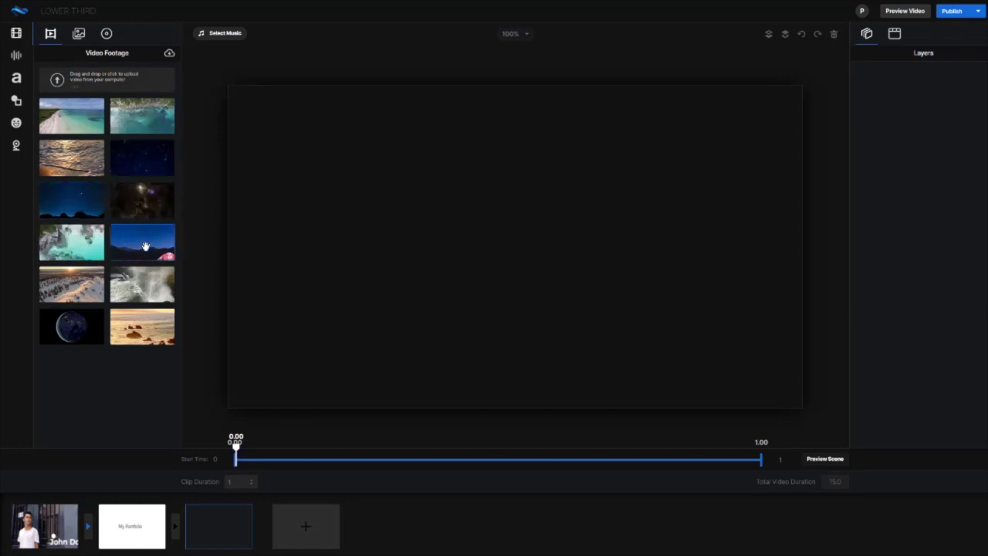
Add the starry-sky tent video scaled to fill the scene, then discard an oversized white bar.
{"action": "left_click", "coordinate": [140, 248]}
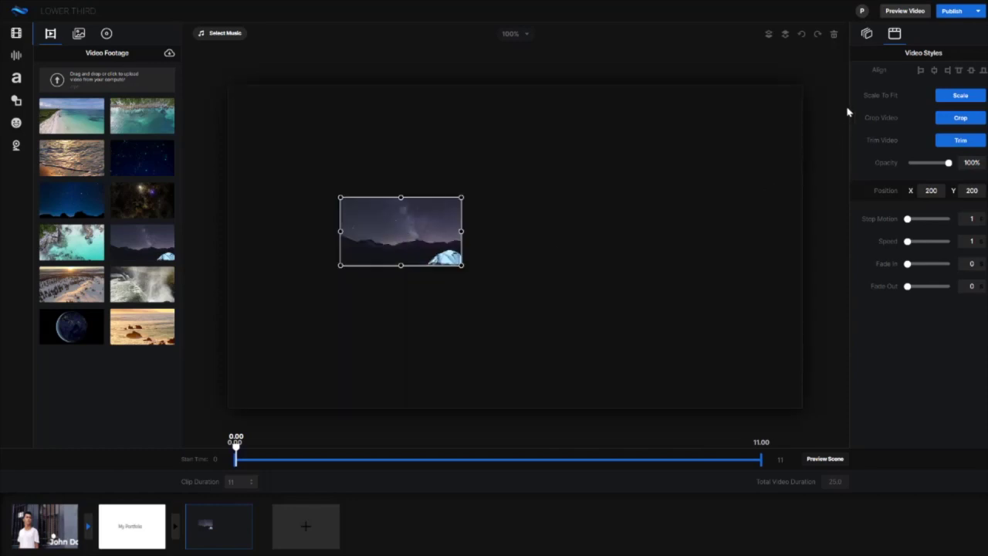
{"action": "left_click", "coordinate": [960, 95]}
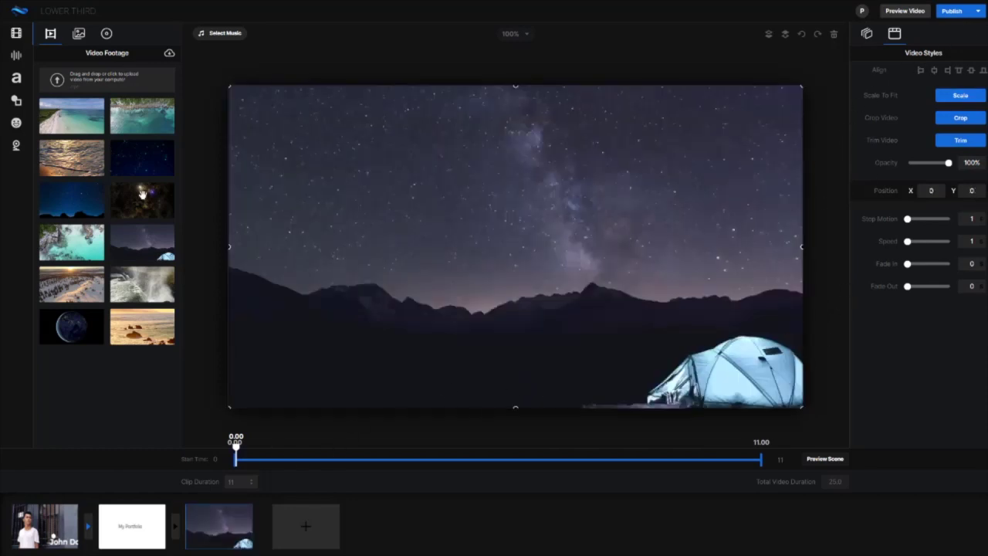
{"action": "left_click", "coordinate": [16, 77]}
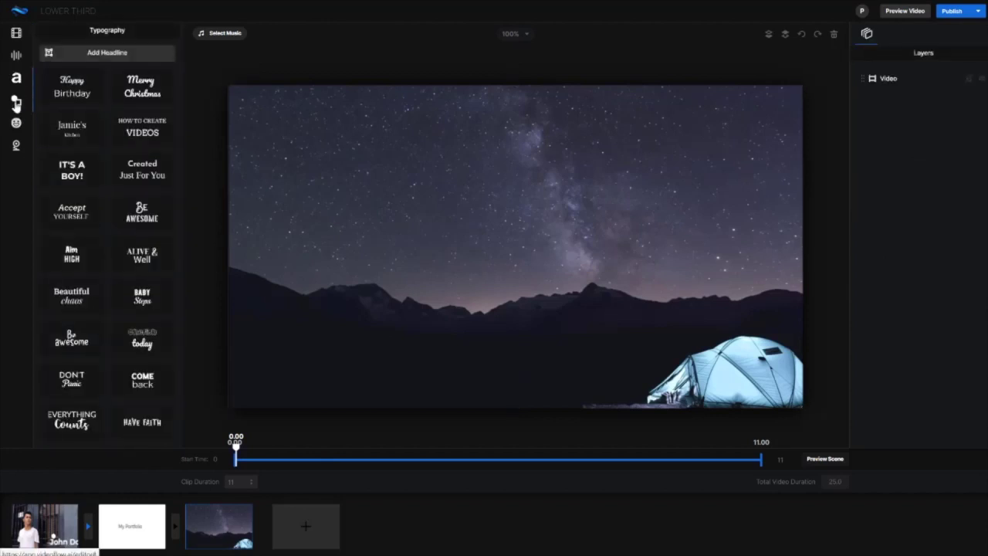
{"action": "left_click", "coordinate": [16, 101]}
{"action": "left_click", "coordinate": [72, 86]}
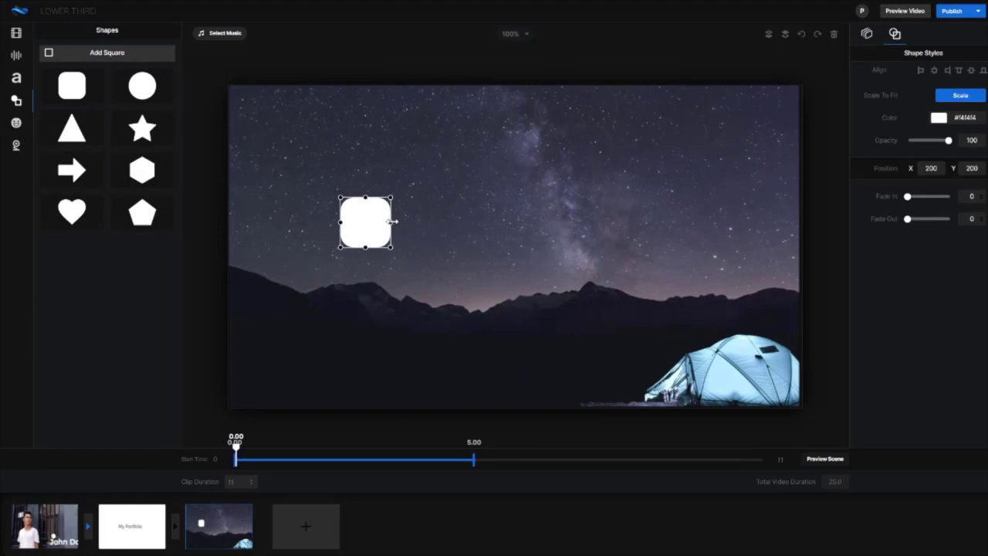
{"action": "left_click_drag", "start_coordinate": [393, 223], "coordinate": [647, 222]}
{"action": "left_click_drag", "start_coordinate": [455, 232], "coordinate": [505, 155]}
{"action": "left_click_drag", "start_coordinate": [539, 185], "coordinate": [539, 224]}
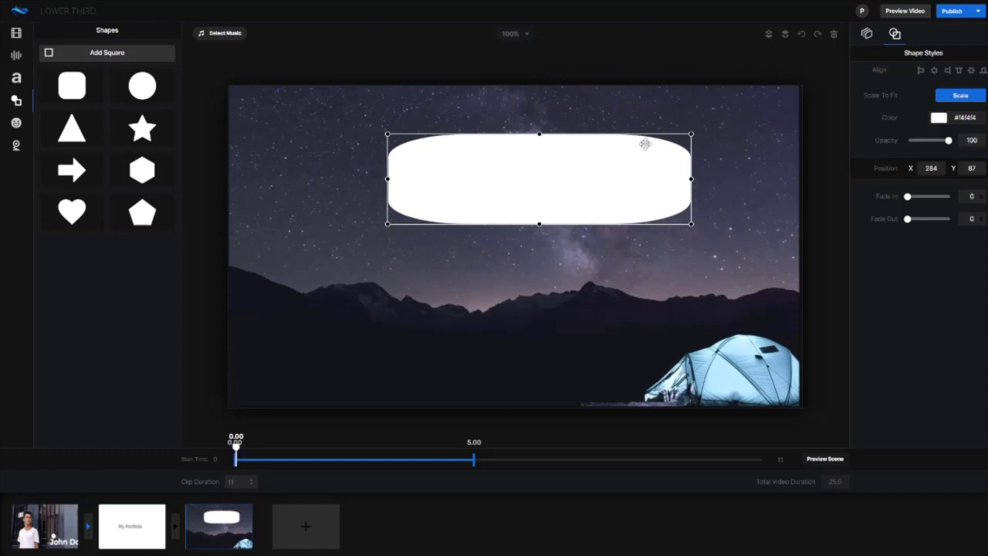
{"action": "left_click", "coordinate": [836, 34]}
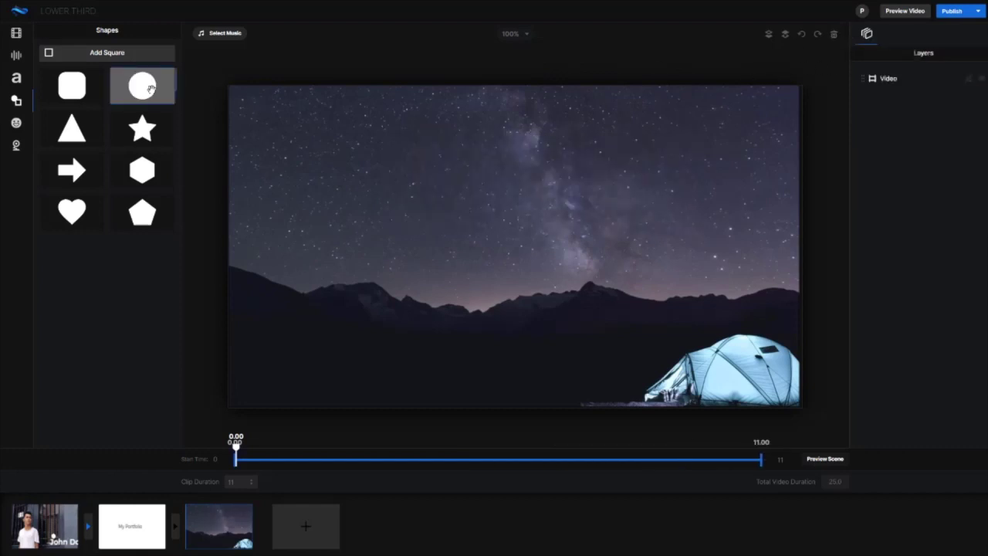
Place a new white square at the upper-left, lasting about 2.5 seconds, and preview.
{"action": "left_click", "coordinate": [72, 86]}
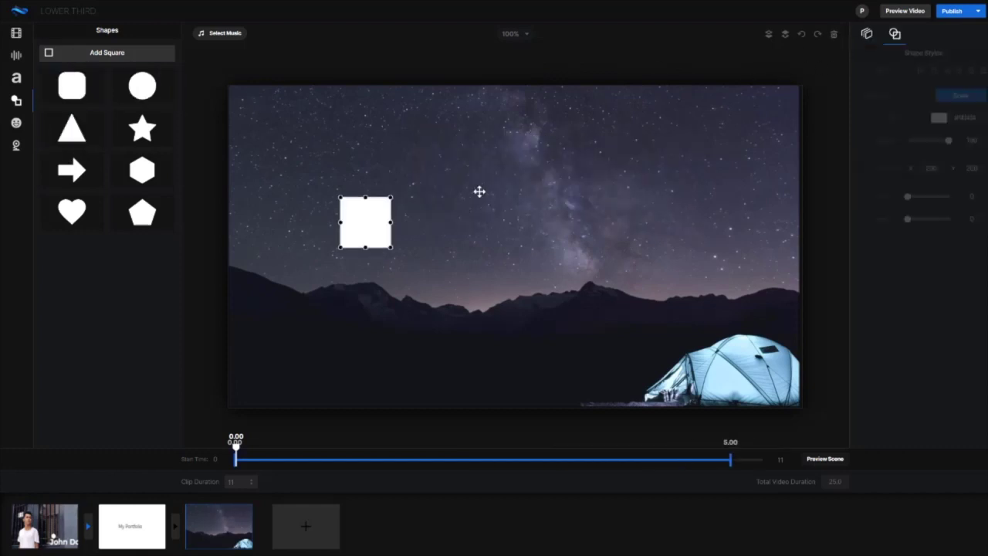
{"action": "mouse_move", "coordinate": [381, 232]}
{"action": "left_mouse_down"}
{"action": "mouse_move", "coordinate": [314, 160]}
{"action": "mouse_move", "coordinate": [519, 152]}
{"action": "left_mouse_up"}
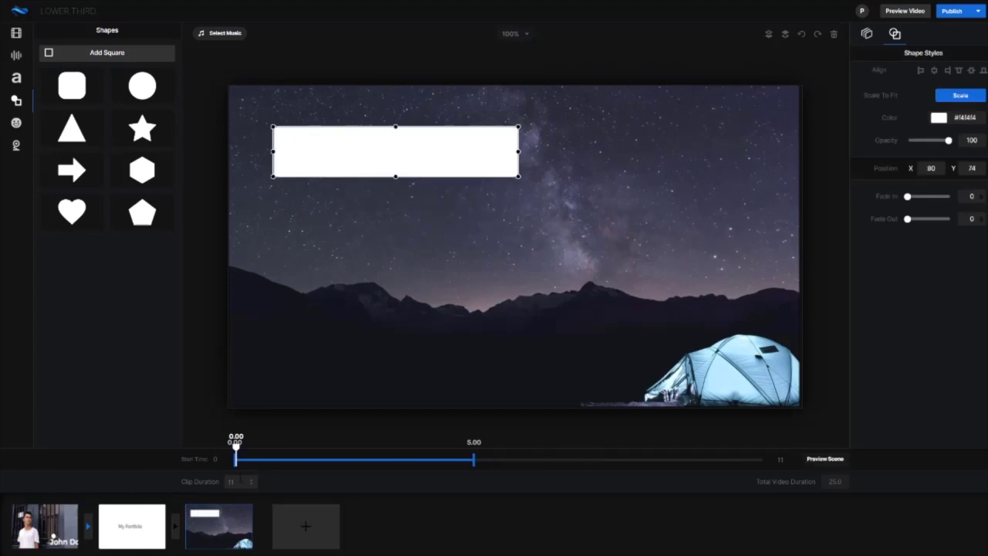
{"action": "left_click_drag", "start_coordinate": [475, 462], "coordinate": [354, 461]}
{"action": "left_click", "coordinate": [227, 533]}
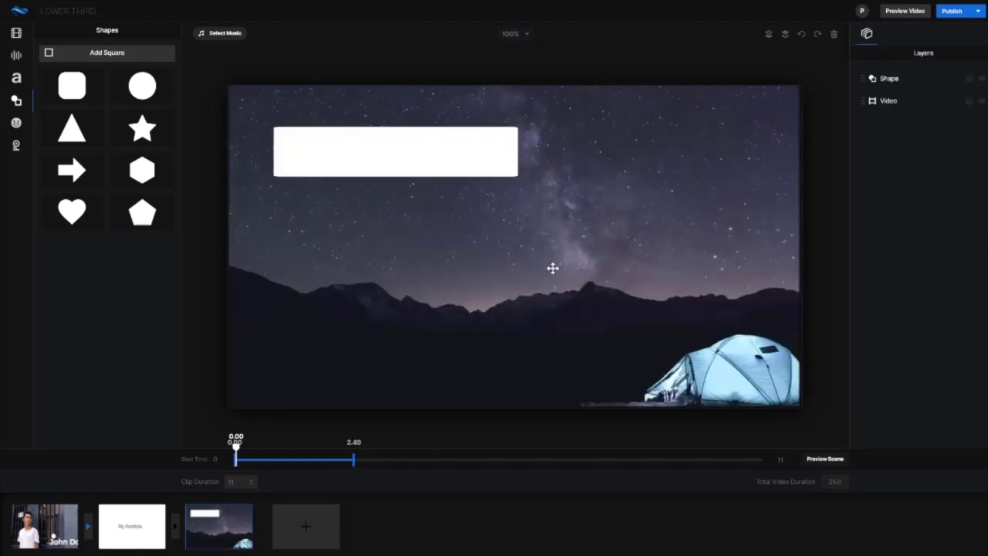
Trim the starry-tent clip to about 5 seconds and save, making the video 10 seconds.
{"action": "left_click", "coordinate": [553, 269]}
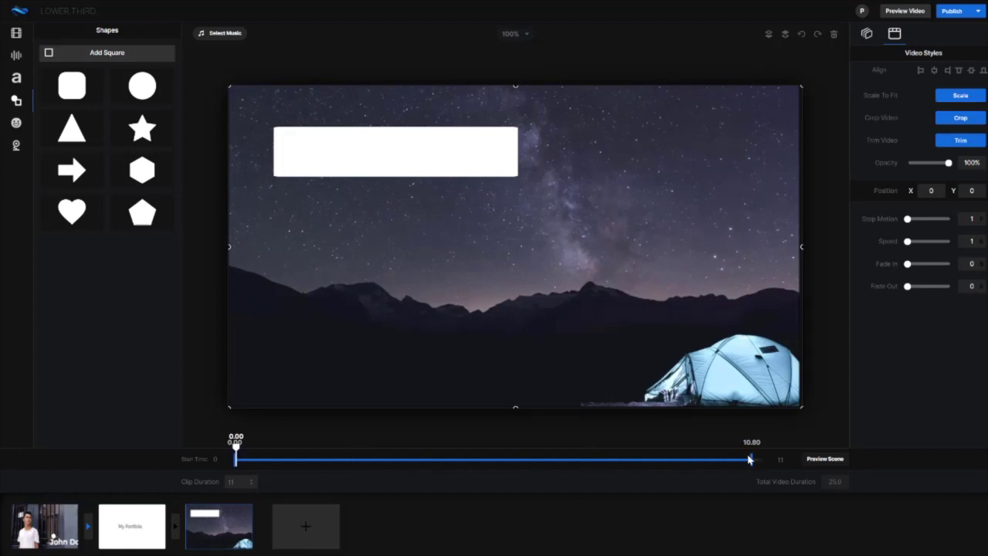
{"action": "left_click_drag", "start_coordinate": [763, 460], "coordinate": [701, 460]}
{"action": "left_click", "coordinate": [962, 141]}
{"action": "left_click_drag", "start_coordinate": [655, 403], "coordinate": [486, 403]}
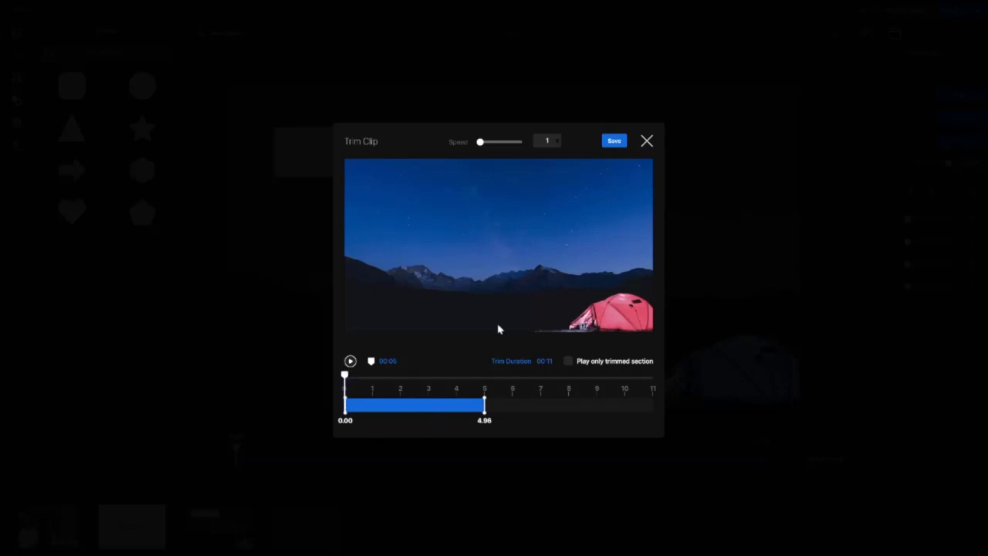
{"action": "left_click", "coordinate": [615, 141]}
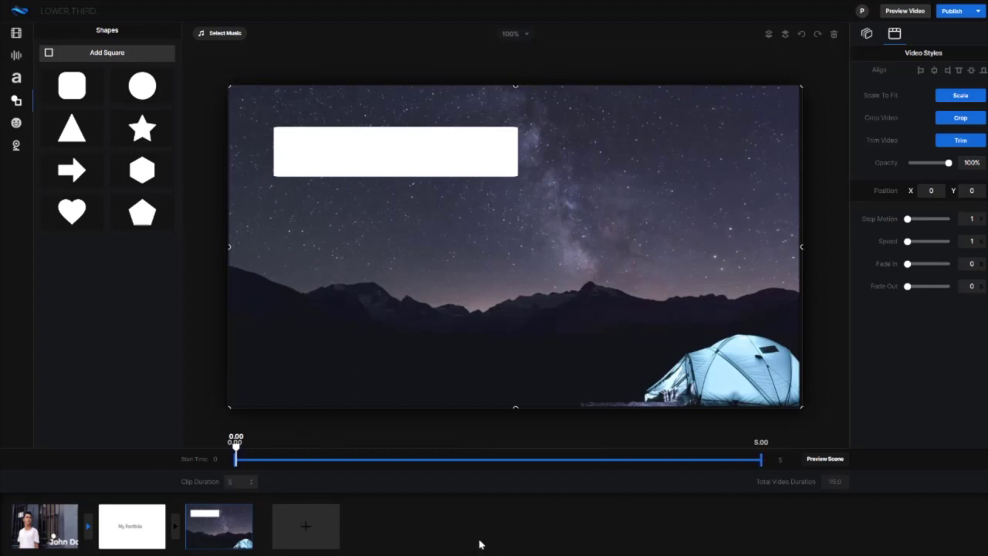
{"action": "left_click", "coordinate": [440, 168]}
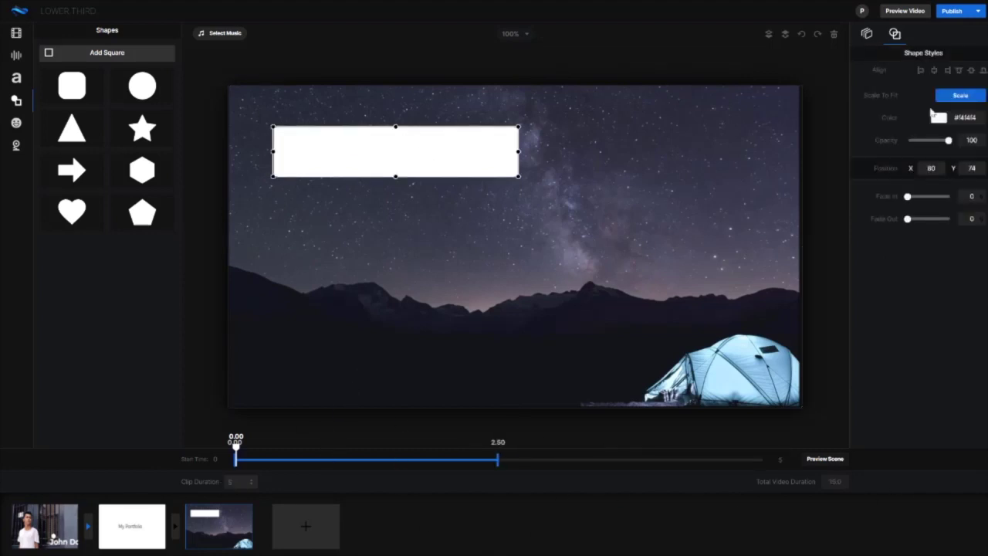
Make the rectangle translucent and add a black headline inside it.
{"action": "left_click_drag", "start_coordinate": [949, 140], "coordinate": [924, 140]}
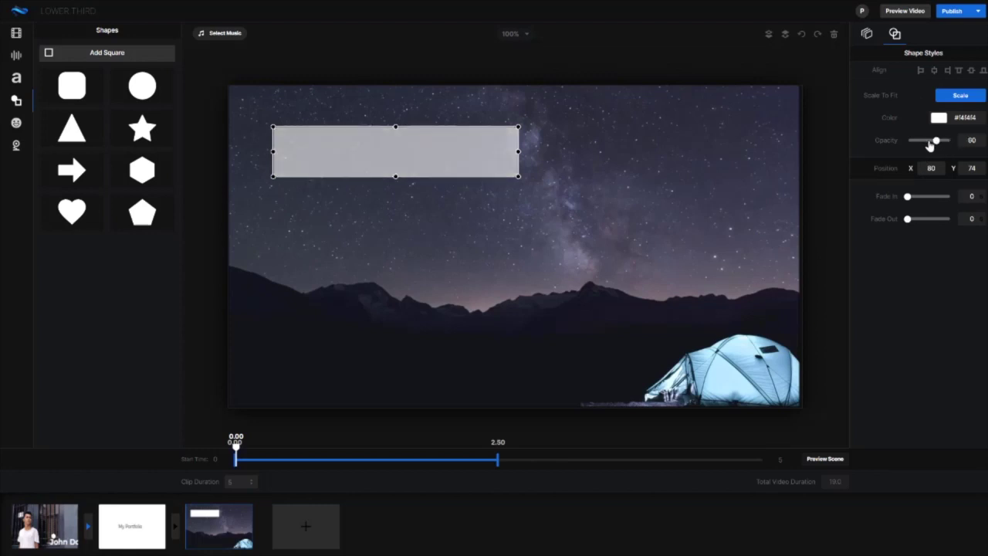
{"action": "left_click", "coordinate": [536, 297]}
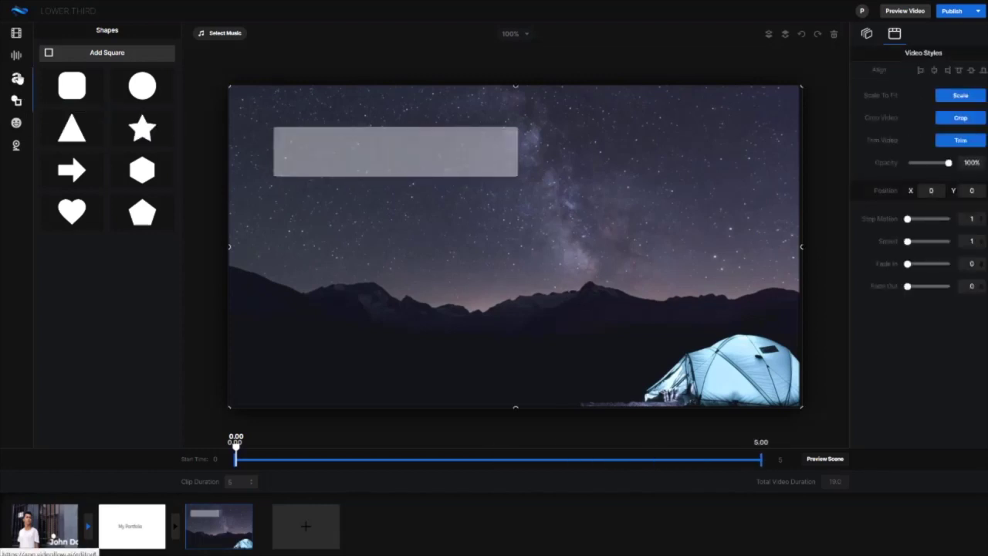
{"action": "left_click", "coordinate": [16, 77]}
{"action": "left_click", "coordinate": [135, 53]}
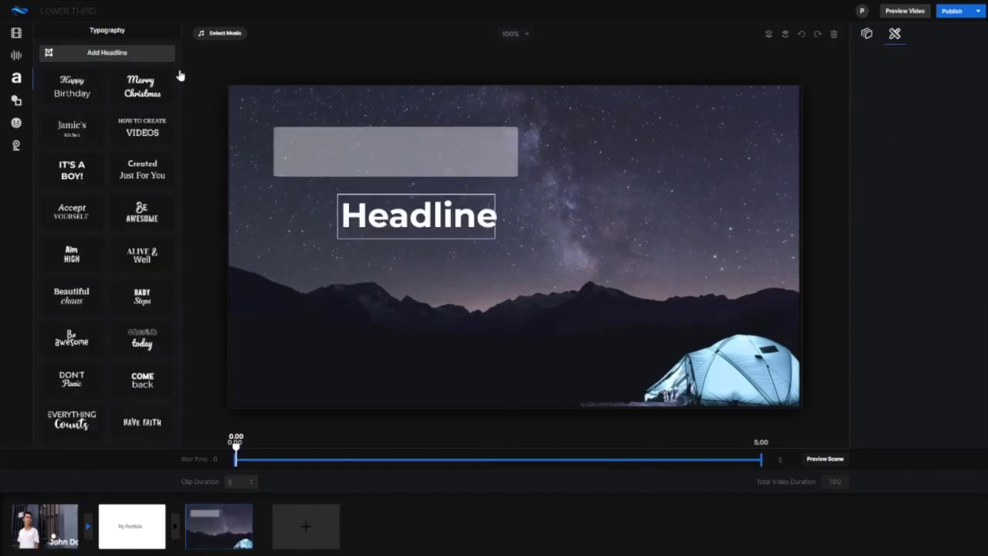
{"action": "left_click_drag", "start_coordinate": [416, 212], "coordinate": [392, 152]}
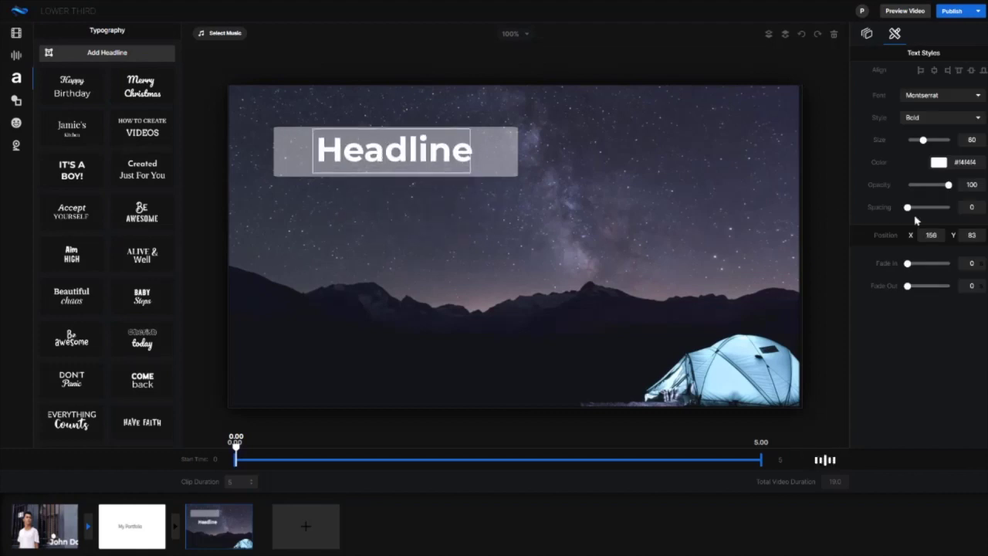
{"action": "left_click", "coordinate": [939, 162]}
{"action": "left_click_drag", "start_coordinate": [927, 224], "coordinate": [884, 249]}
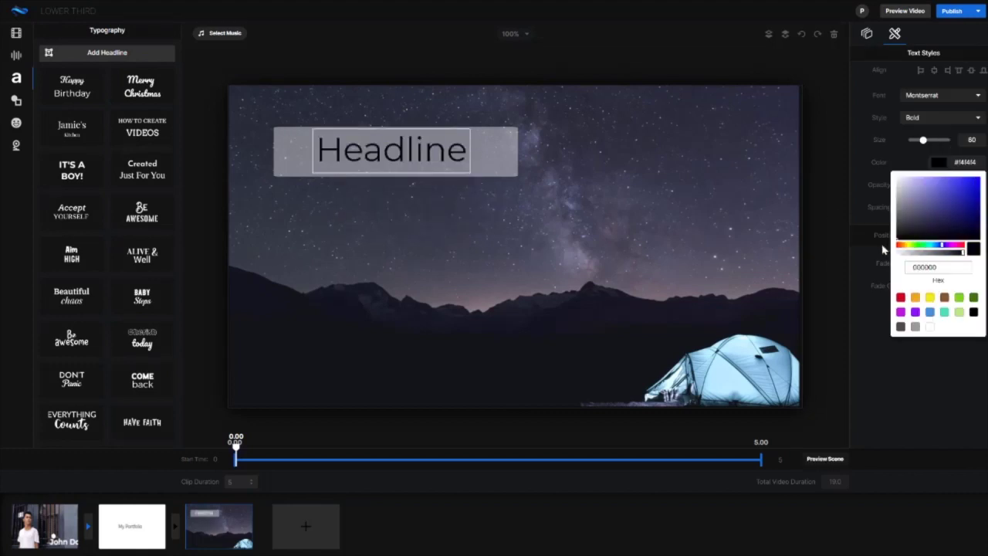
Change the headline text to 'Northern Lights' and shift it left.
{"action": "double_click", "coordinate": [407, 154]}
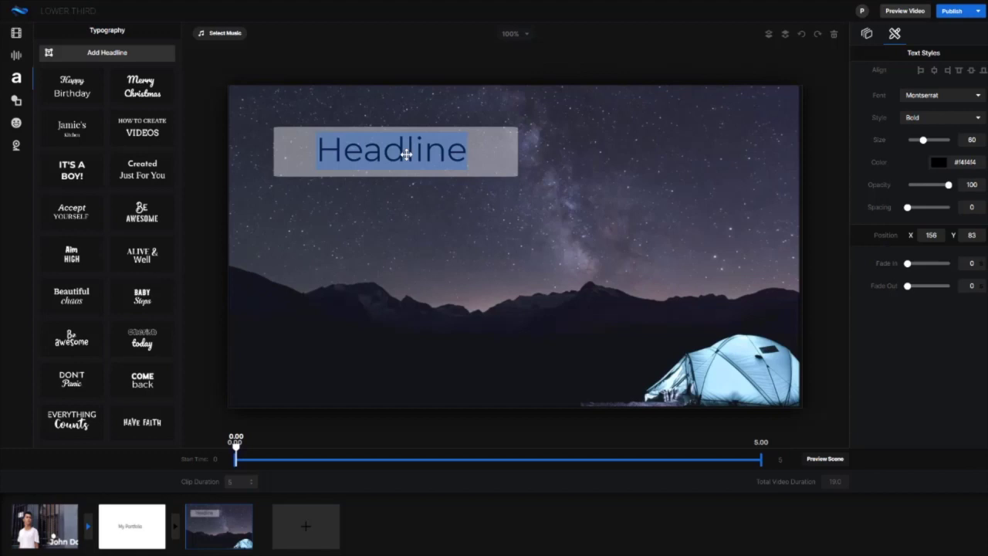
{"action": "type", "text": "Norther"}
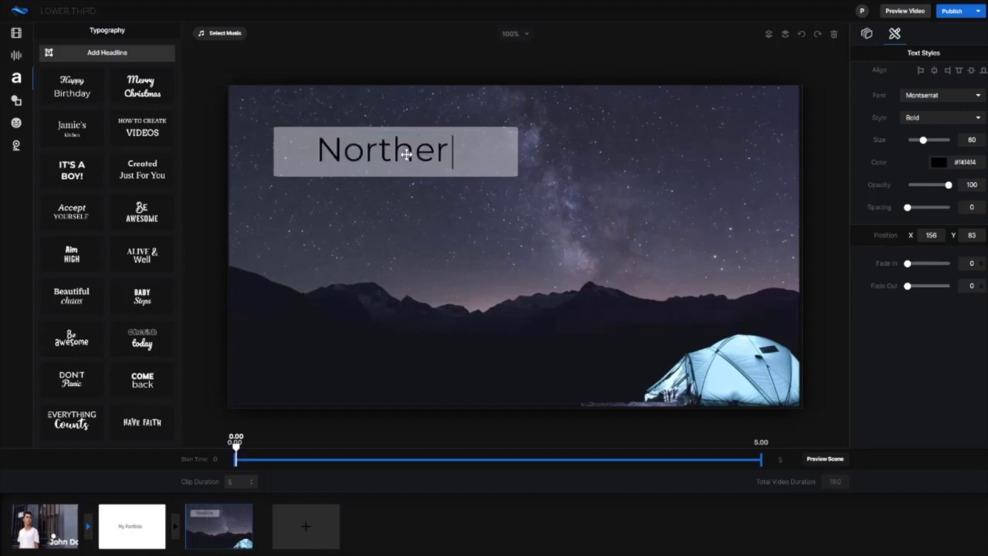
{"action": "type", "text": "n Lights"}
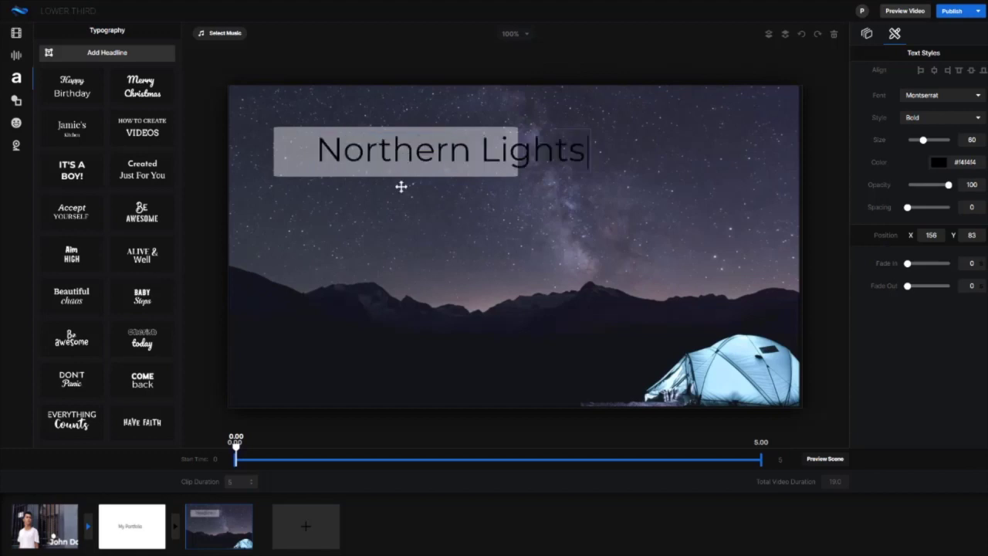
{"action": "left_click", "coordinate": [401, 218]}
{"action": "left_click_drag", "start_coordinate": [432, 154], "coordinate": [380, 150]}
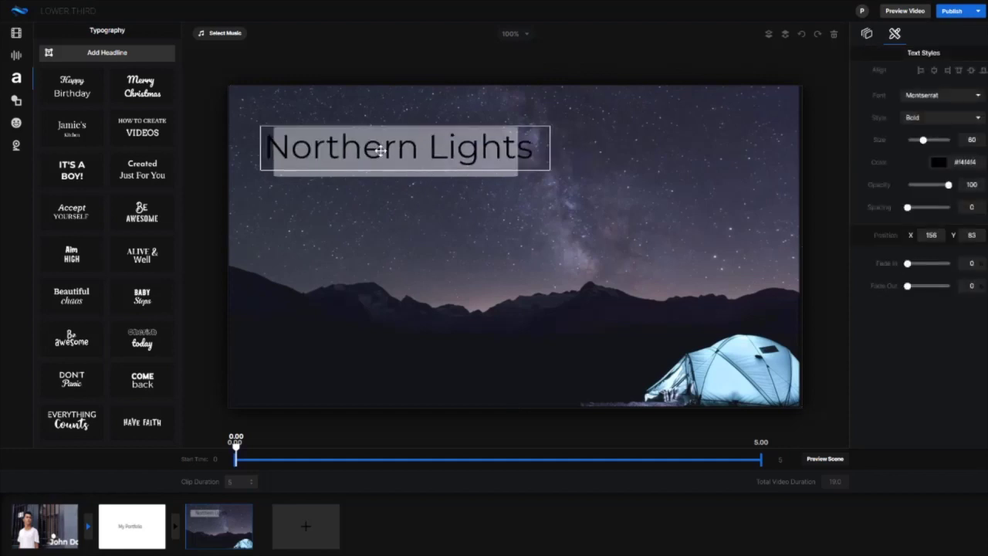
Widen the translucent rectangle on both sides to cover the Northern Lights headline.
{"action": "left_click", "coordinate": [380, 174]}
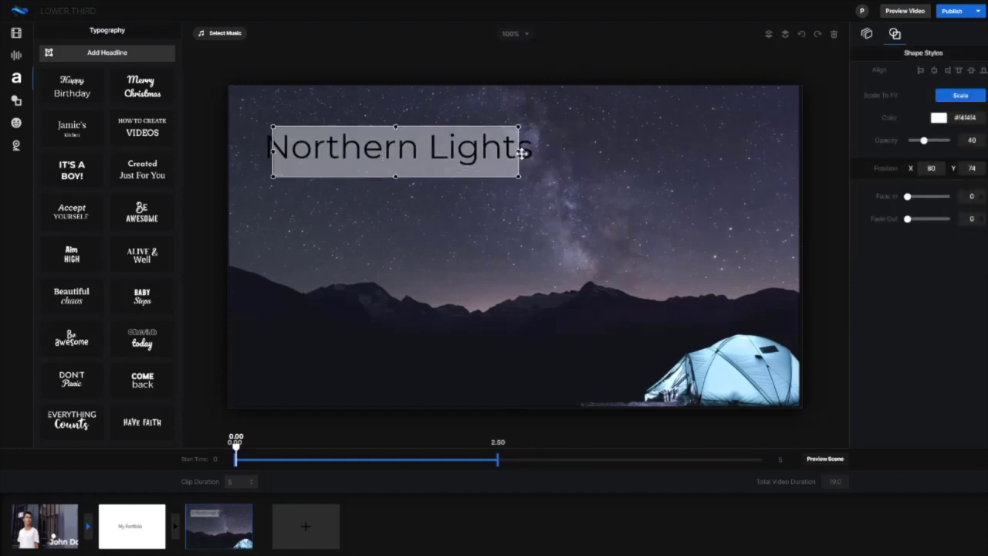
{"action": "left_click", "coordinate": [522, 153]}
{"action": "left_click", "coordinate": [522, 153]}
{"action": "left_click", "coordinate": [517, 153]}
{"action": "left_click_drag", "start_coordinate": [519, 152], "coordinate": [547, 151]}
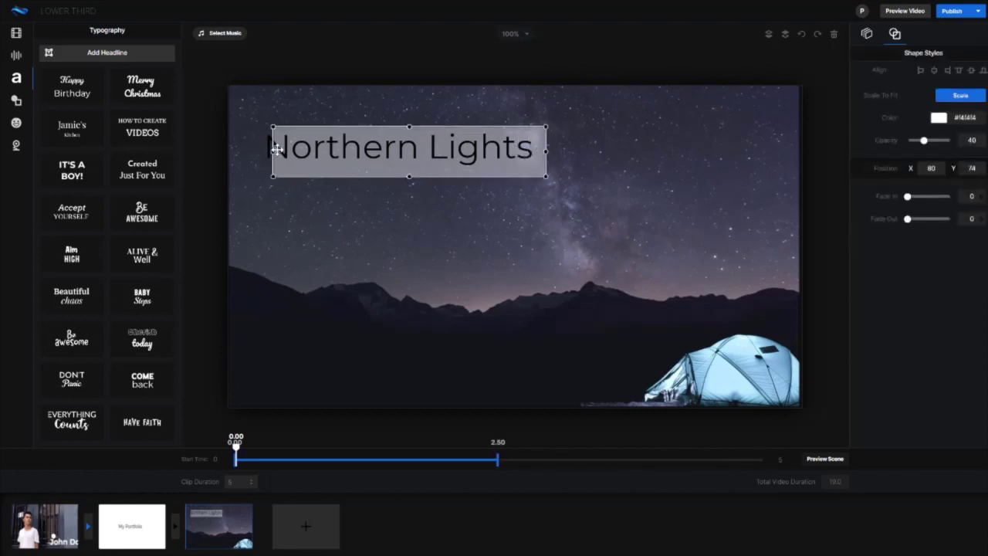
{"action": "left_click_drag", "start_coordinate": [271, 151], "coordinate": [257, 152]}
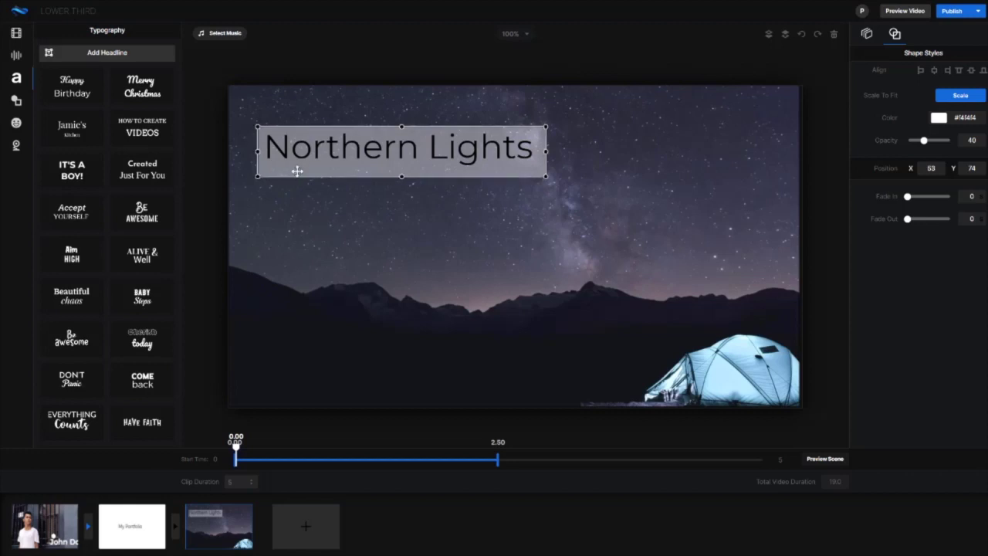
{"action": "left_click", "coordinate": [307, 267]}
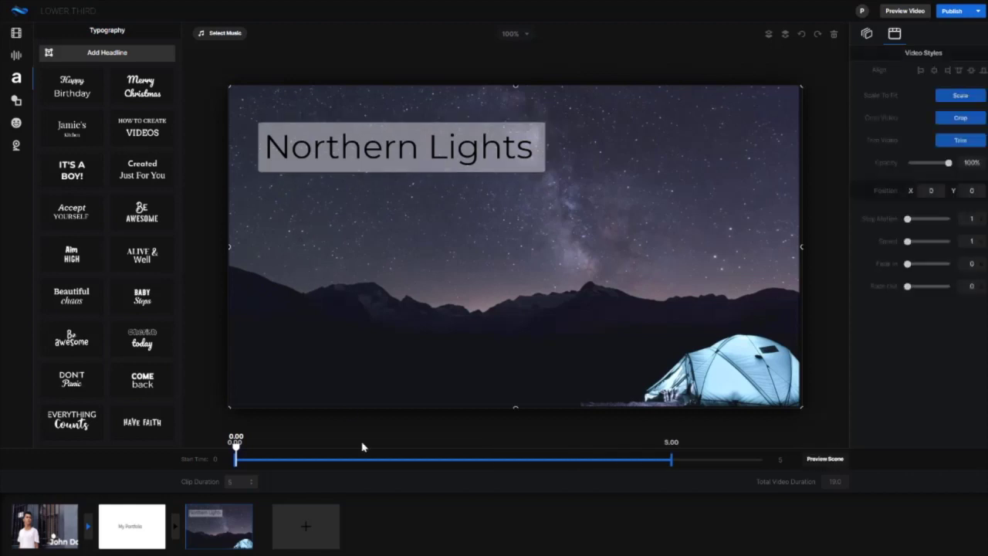
Stretch the rectangle behind Northern Lights so its timeline bar spans 0.00 to 5.00 seconds.
{"action": "left_click", "coordinate": [400, 154]}
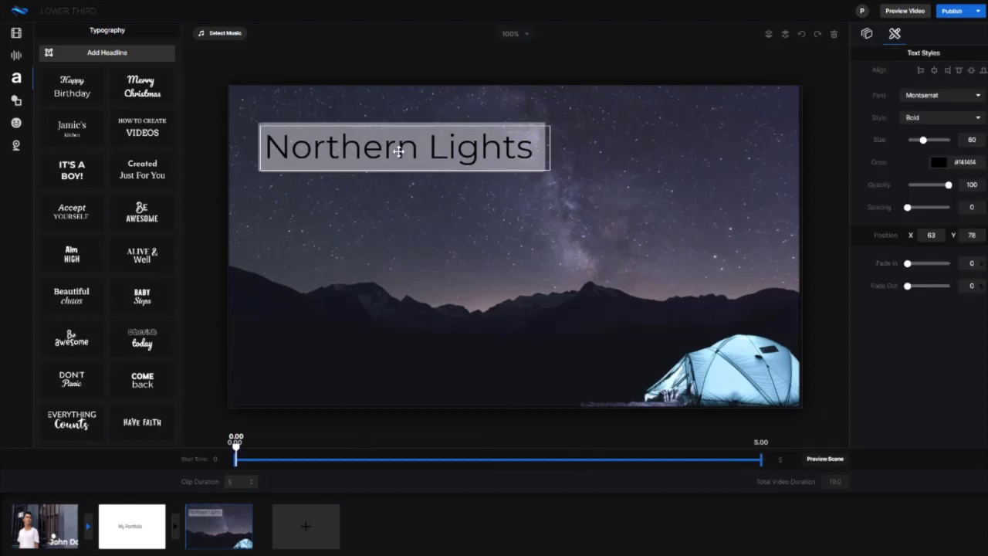
{"action": "left_click", "coordinate": [298, 121]}
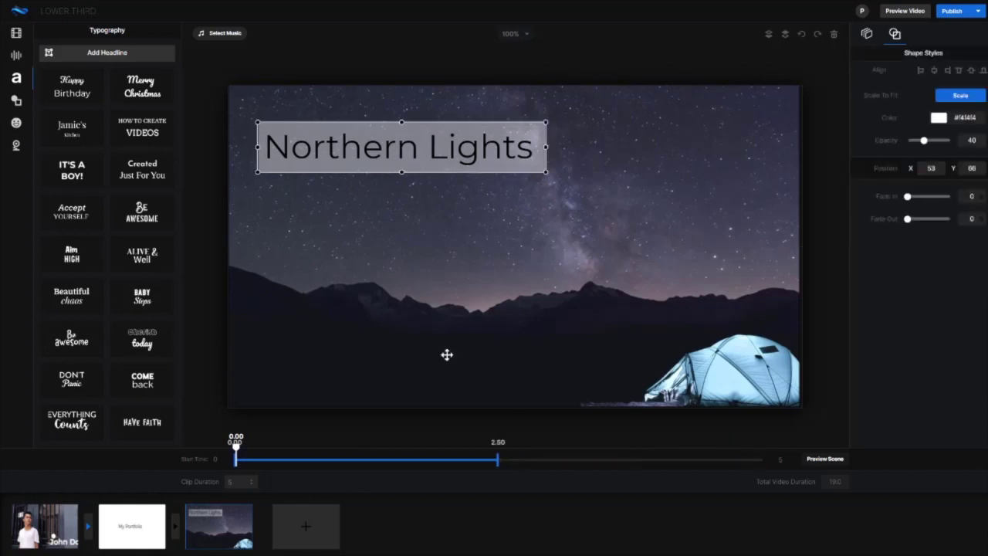
{"action": "left_click_drag", "start_coordinate": [363, 460], "coordinate": [625, 462]}
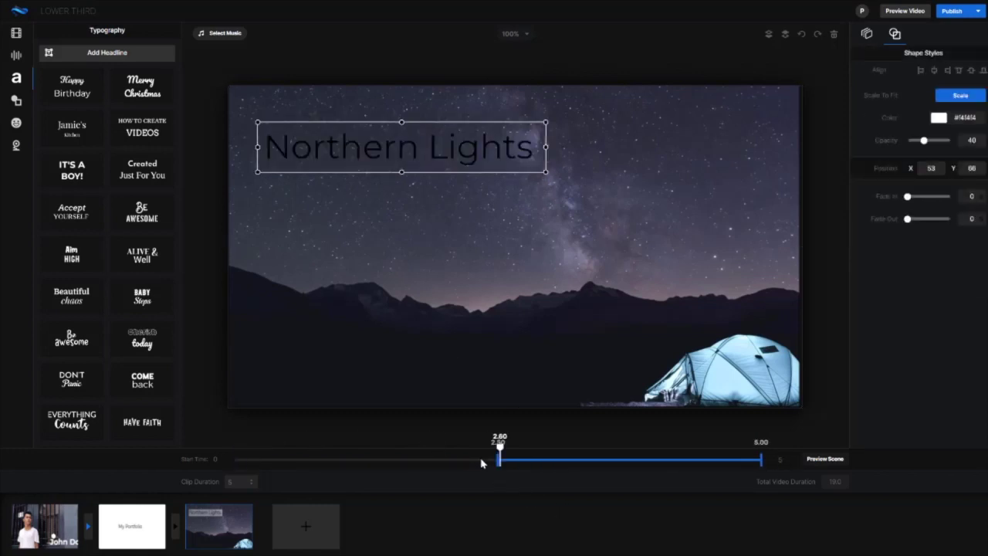
{"action": "left_click_drag", "start_coordinate": [498, 460], "coordinate": [230, 457]}
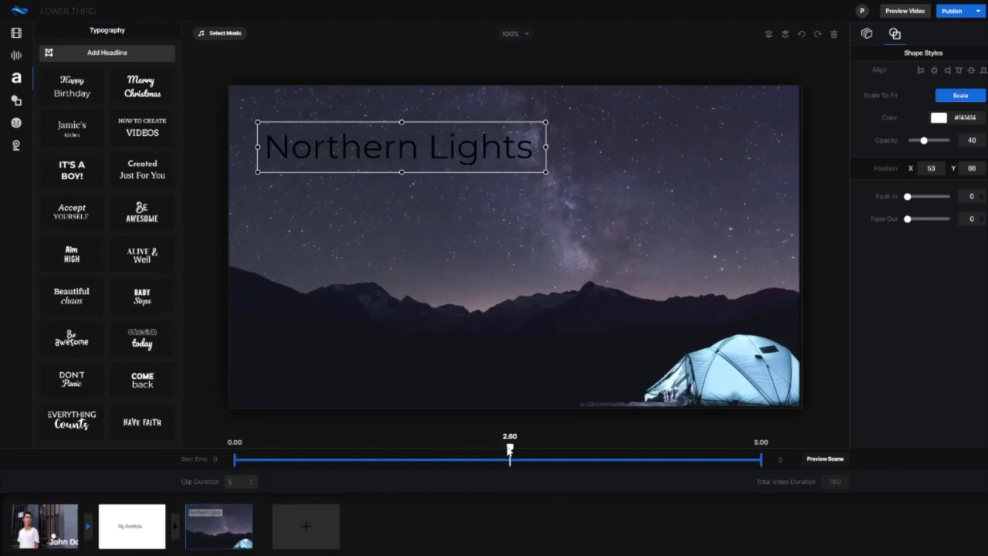
{"action": "left_click_drag", "start_coordinate": [510, 451], "coordinate": [236, 443]}
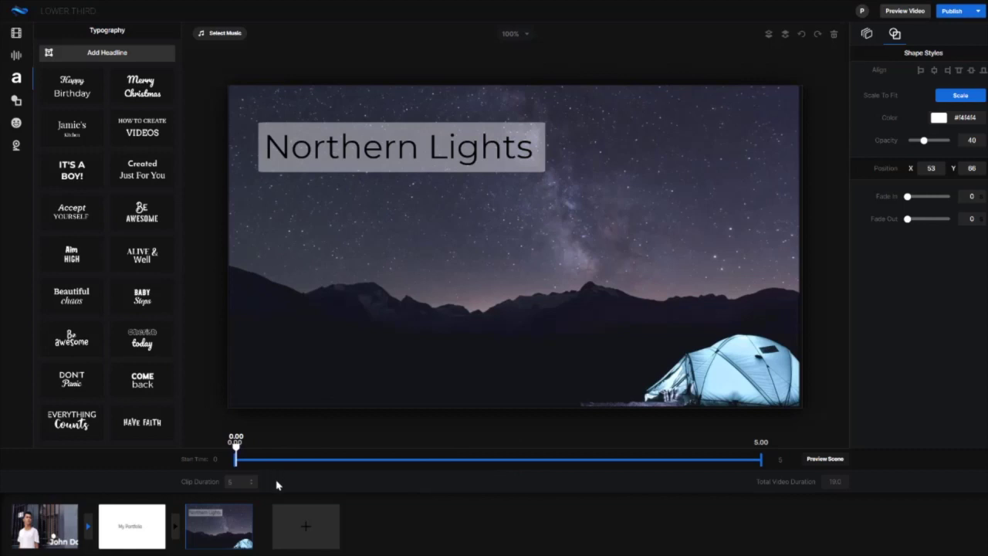
{"action": "left_click", "coordinate": [326, 147]}
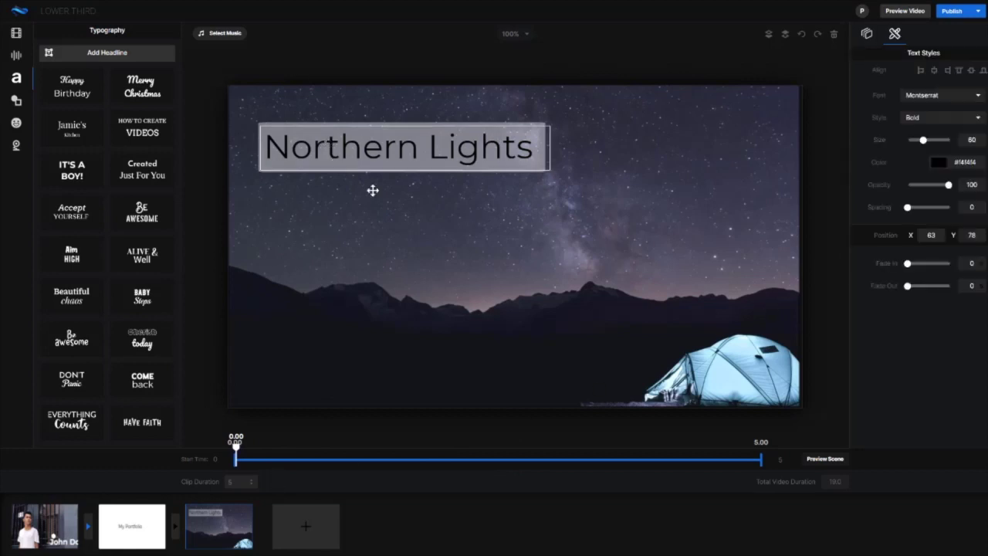
Give the translucent box 0.2-second fade-in and fade-out, then try reordering the scene thumbnails.
{"action": "mouse_move", "coordinate": [910, 264]}
{"action": "left_mouse_down"}
{"action": "mouse_move", "coordinate": [924, 264]}
{"action": "mouse_move", "coordinate": [923, 286]}
{"action": "left_mouse_up"}
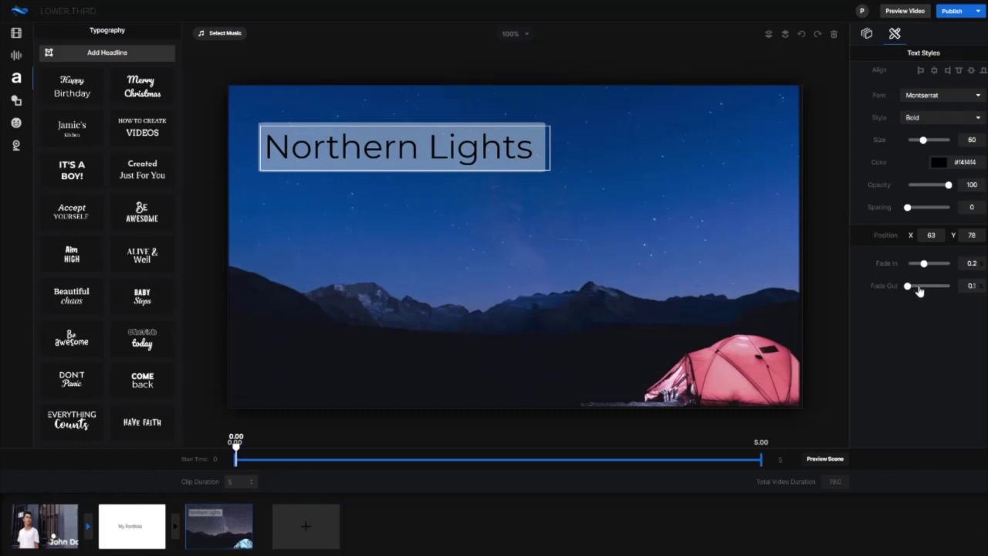
{"action": "left_click", "coordinate": [451, 146]}
{"action": "left_click", "coordinate": [432, 170]}
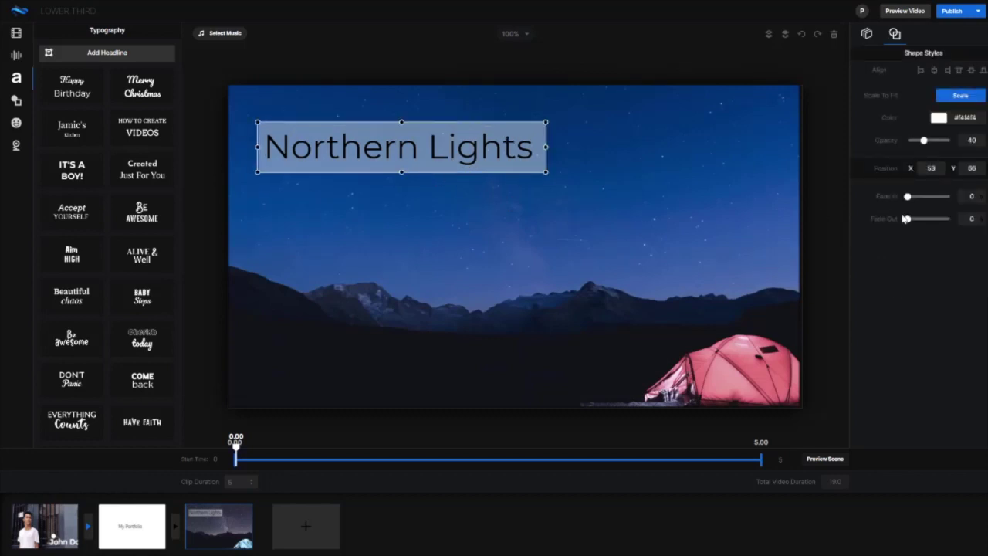
{"action": "mouse_move", "coordinate": [908, 219]}
{"action": "left_mouse_down"}
{"action": "mouse_move", "coordinate": [922, 221]}
{"action": "mouse_move", "coordinate": [924, 197]}
{"action": "left_mouse_up"}
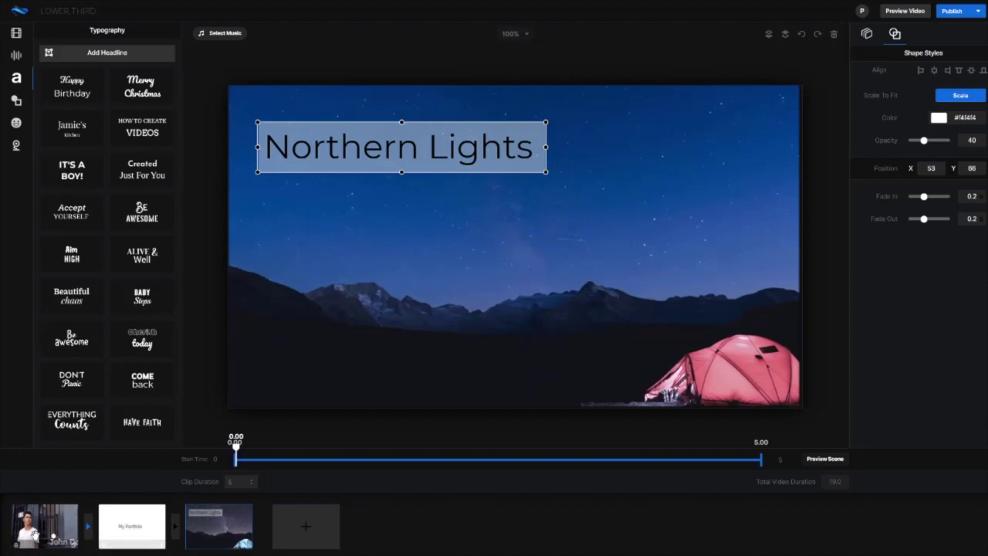
{"action": "mouse_move", "coordinate": [53, 517]}
{"action": "left_mouse_down"}
{"action": "mouse_move", "coordinate": [113, 525]}
{"action": "mouse_move", "coordinate": [15, 525]}
{"action": "left_mouse_up"}
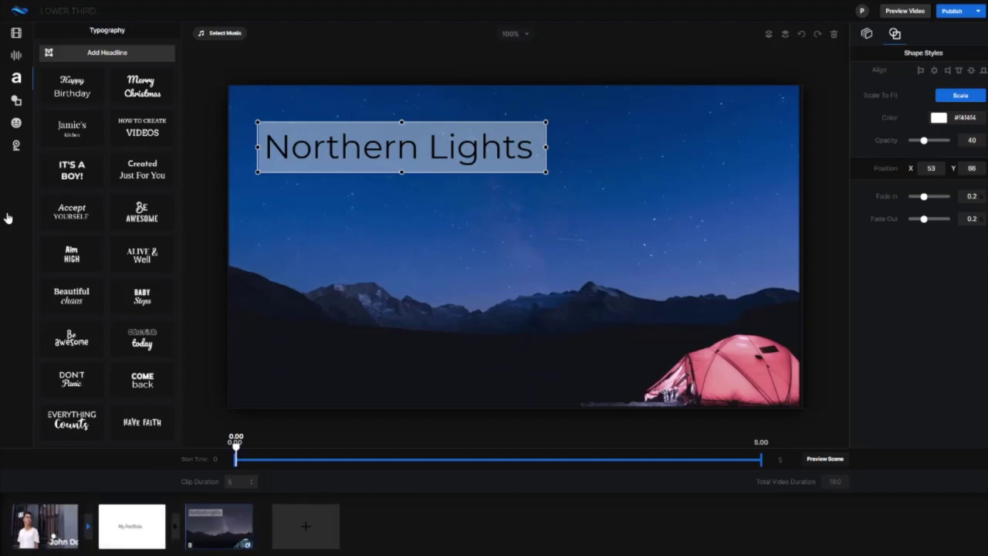
Add a neutral-face emoji from Emojis > Animated, then delete it.
{"action": "left_click", "coordinate": [16, 122]}
{"action": "left_click", "coordinate": [79, 34]}
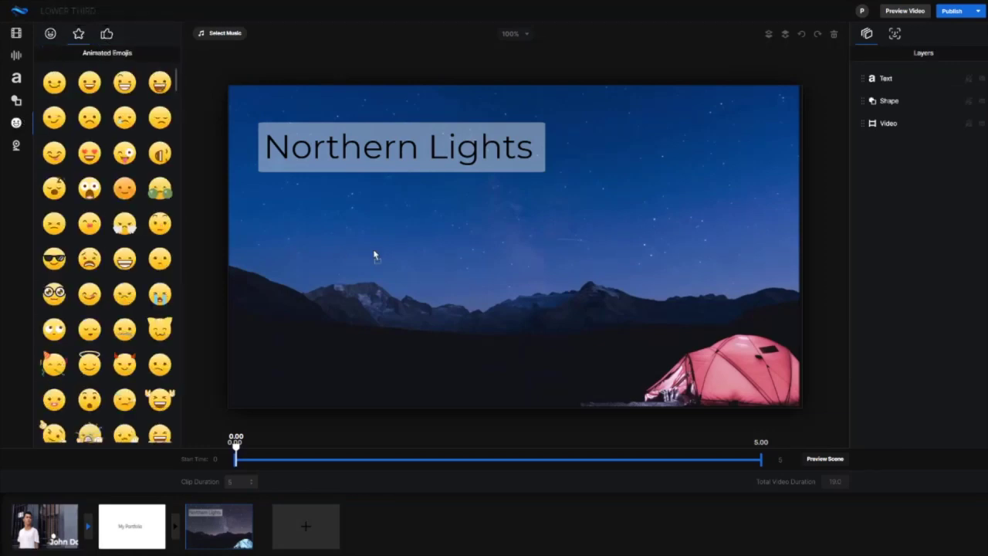
{"action": "left_click", "coordinate": [54, 83]}
{"action": "mouse_move", "coordinate": [420, 272]}
{"action": "left_mouse_down"}
{"action": "mouse_move", "coordinate": [663, 213]}
{"action": "mouse_move", "coordinate": [653, 178]}
{"action": "mouse_move", "coordinate": [755, 349]}
{"action": "left_mouse_up"}
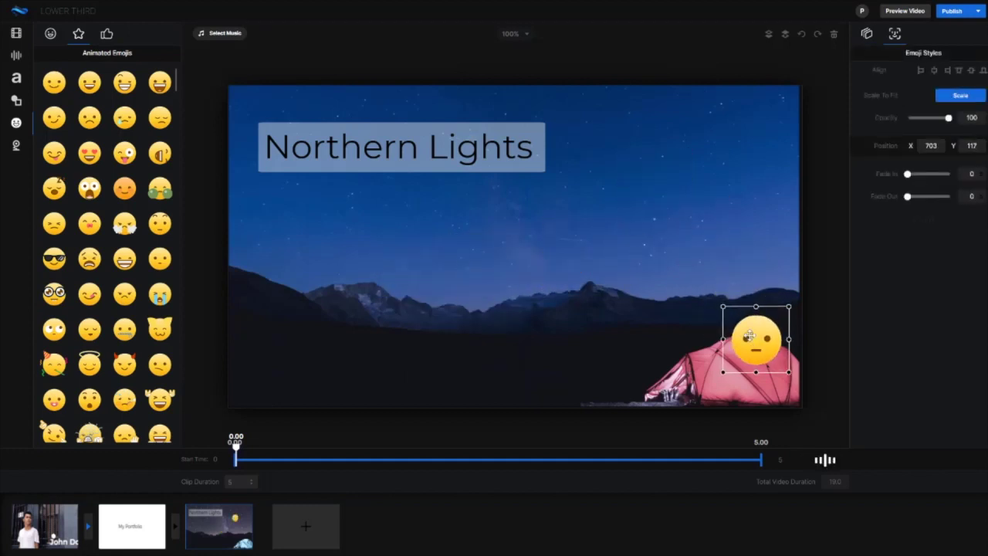
{"action": "left_click", "coordinate": [834, 34]}
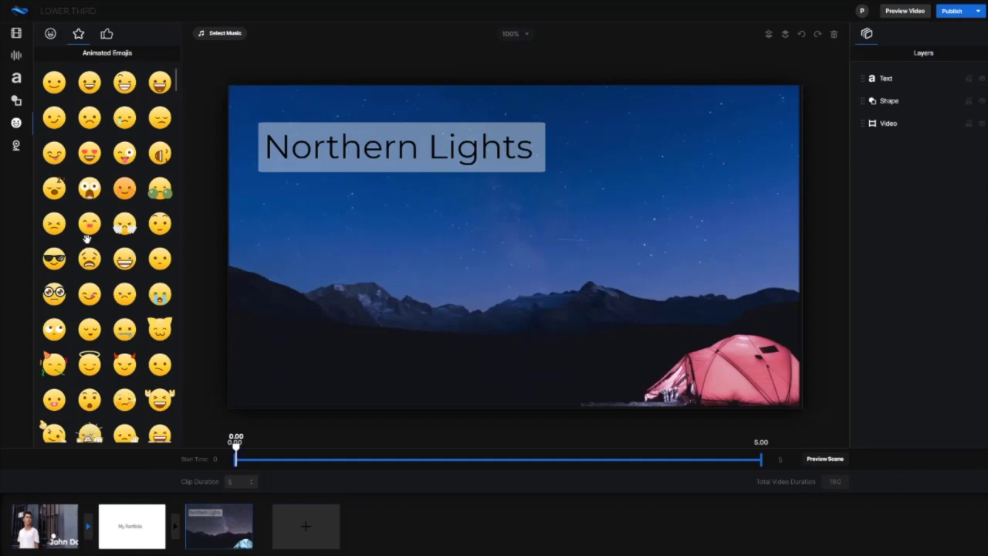
{"action": "scroll", "coordinate": [116, 313], "scroll_direction": "down", "scroll_amount": 4}
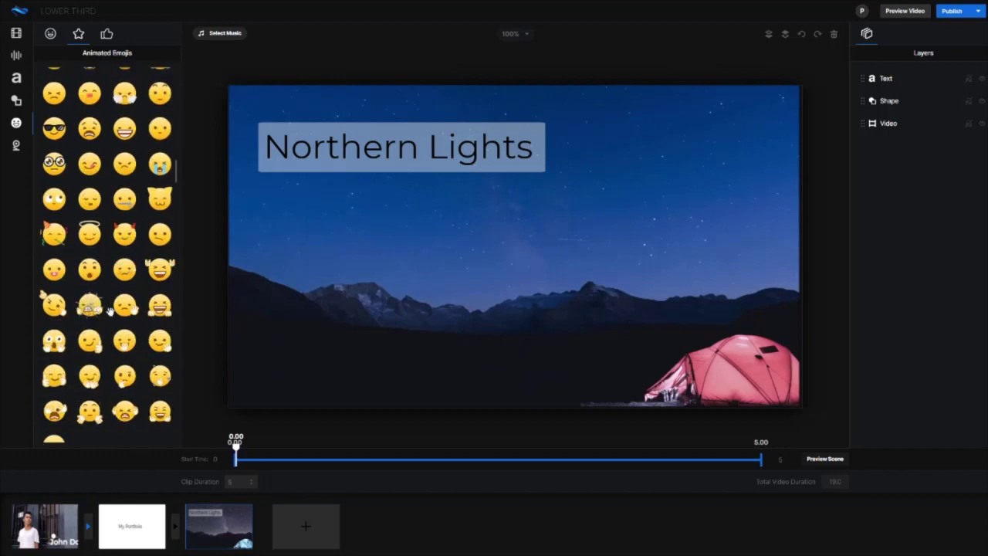
Place a winking animated emoji on the corner of the tent.
{"action": "left_click_drag", "start_coordinate": [53, 305], "coordinate": [726, 345]}
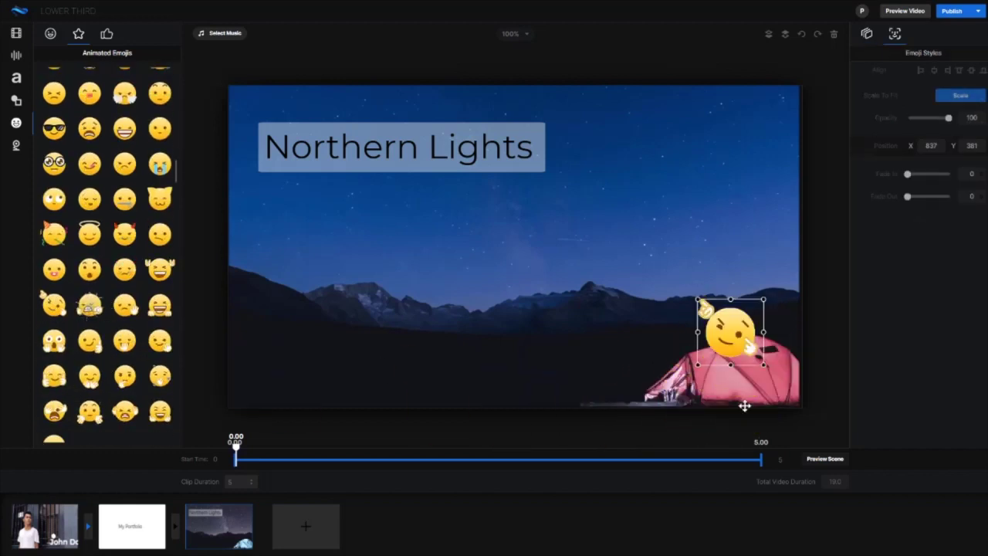
{"action": "left_click_drag", "start_coordinate": [731, 332], "coordinate": [765, 371]}
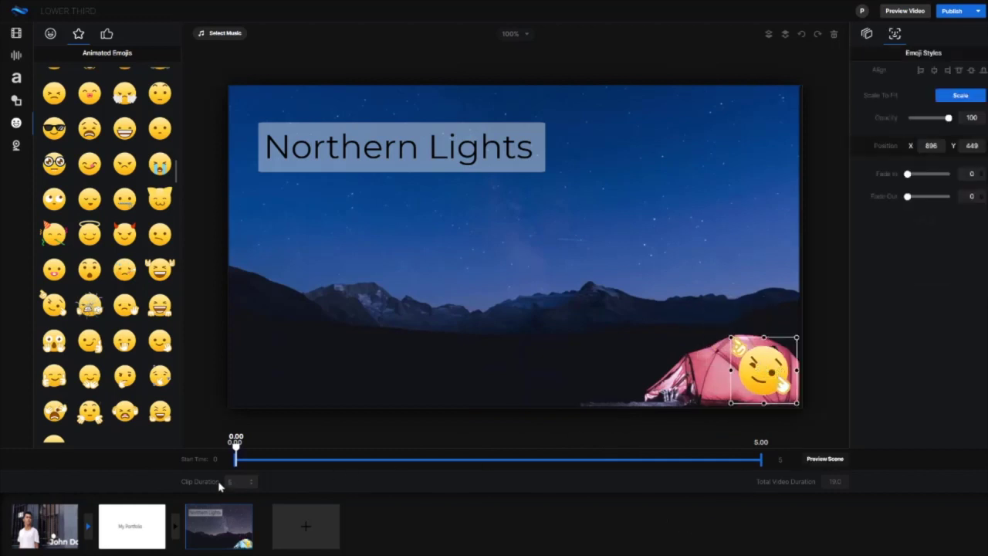
{"action": "left_click_drag", "start_coordinate": [236, 452], "coordinate": [641, 451]}
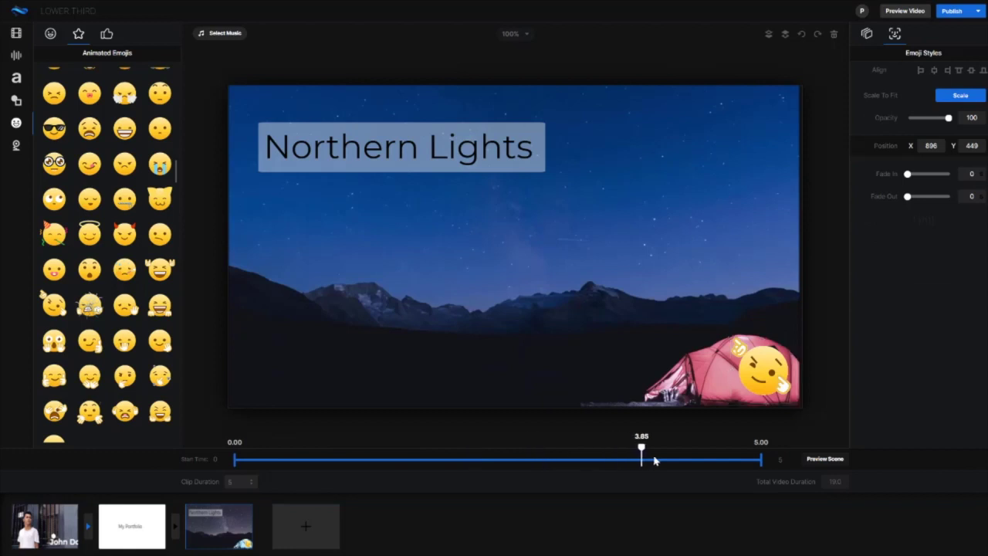
{"action": "left_click_drag", "start_coordinate": [560, 456], "coordinate": [237, 455]}
{"action": "left_click", "coordinate": [765, 362]}
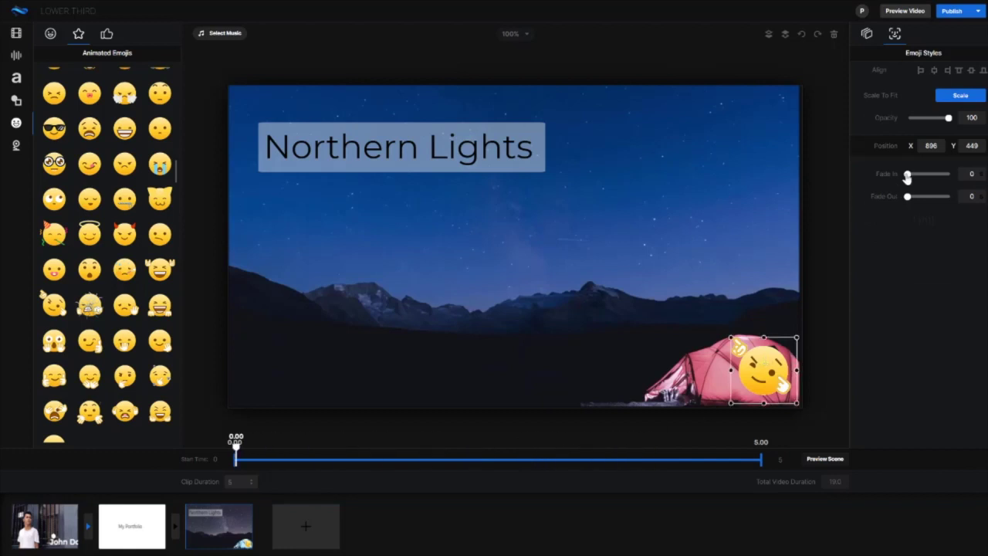
Trim the winking emoji's timeline bar to show from 1.08 to 3.30 seconds.
{"action": "mouse_move", "coordinate": [908, 175]}
{"action": "left_mouse_down"}
{"action": "mouse_move", "coordinate": [948, 174]}
{"action": "mouse_move", "coordinate": [908, 174]}
{"action": "left_mouse_up"}
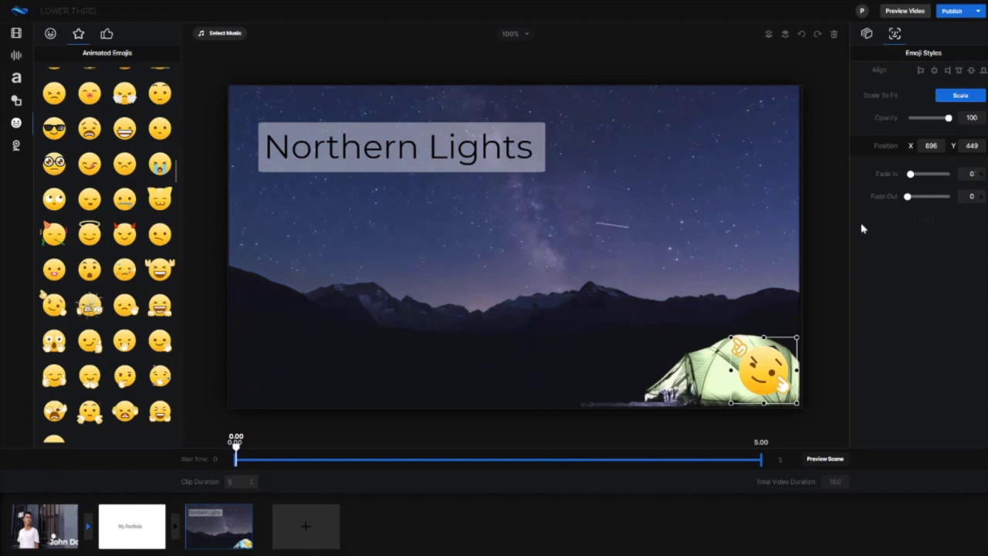
{"action": "left_click", "coordinate": [238, 453]}
{"action": "left_click_drag", "start_coordinate": [235, 461], "coordinate": [349, 462]}
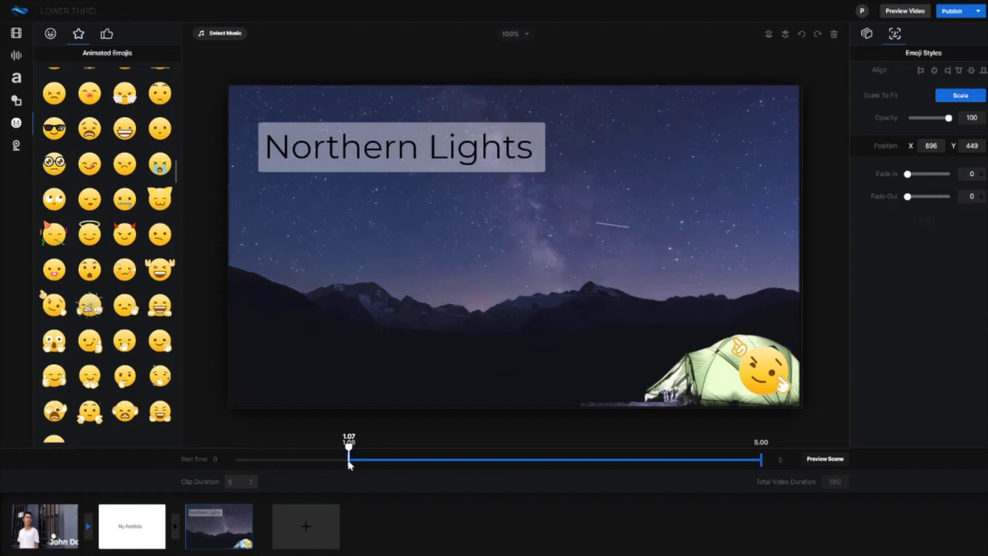
{"action": "left_click_drag", "start_coordinate": [762, 461], "coordinate": [582, 461]}
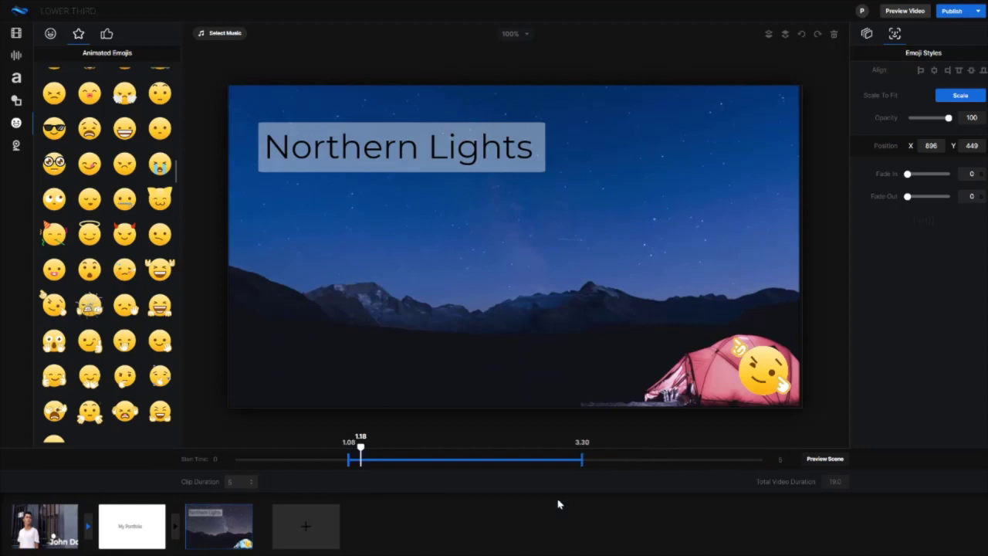
{"action": "mouse_move", "coordinate": [360, 447]}
{"action": "left_mouse_down"}
{"action": "mouse_move", "coordinate": [327, 452]}
{"action": "mouse_move", "coordinate": [610, 454]}
{"action": "mouse_move", "coordinate": [236, 454]}
{"action": "left_mouse_up"}
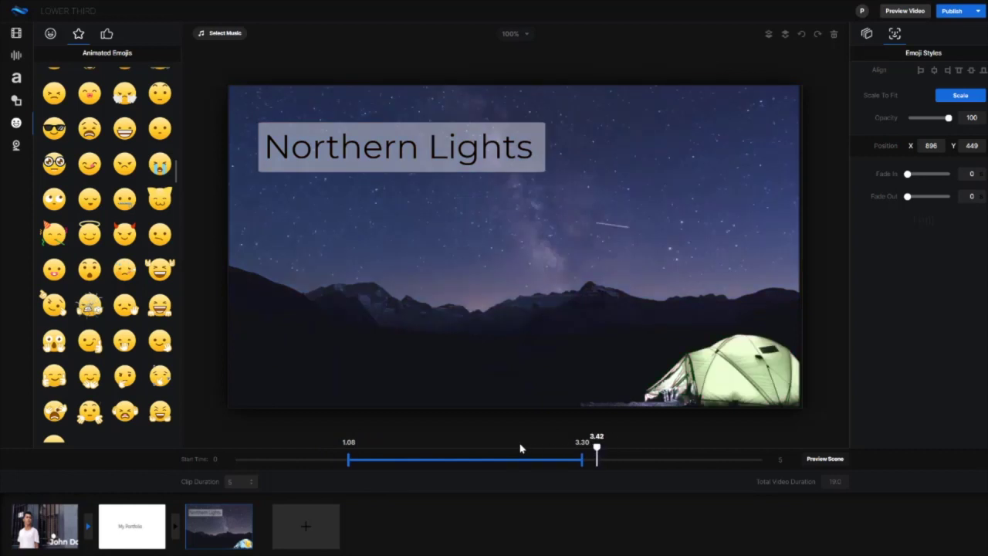
{"action": "left_click", "coordinate": [867, 33]}
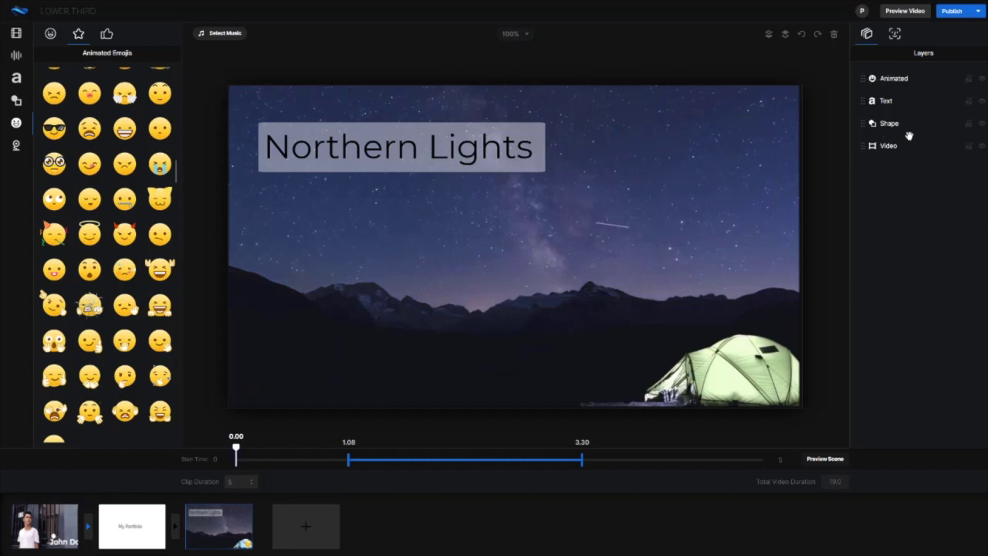
Check the My Portfolio scene, return to the John Doe scene, and view Publish options.
{"action": "left_click", "coordinate": [125, 526]}
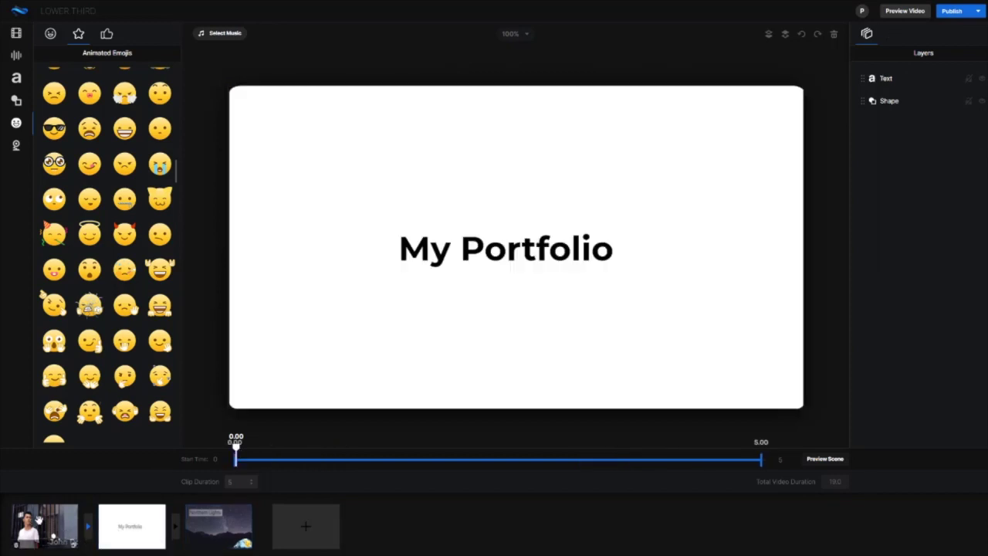
{"action": "left_click", "coordinate": [37, 519]}
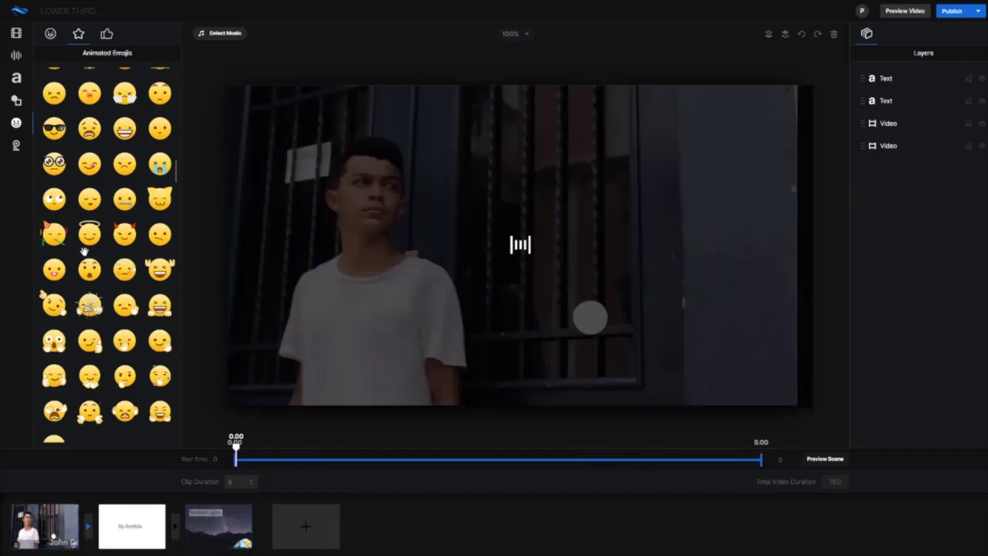
{"action": "left_click", "coordinate": [106, 33]}
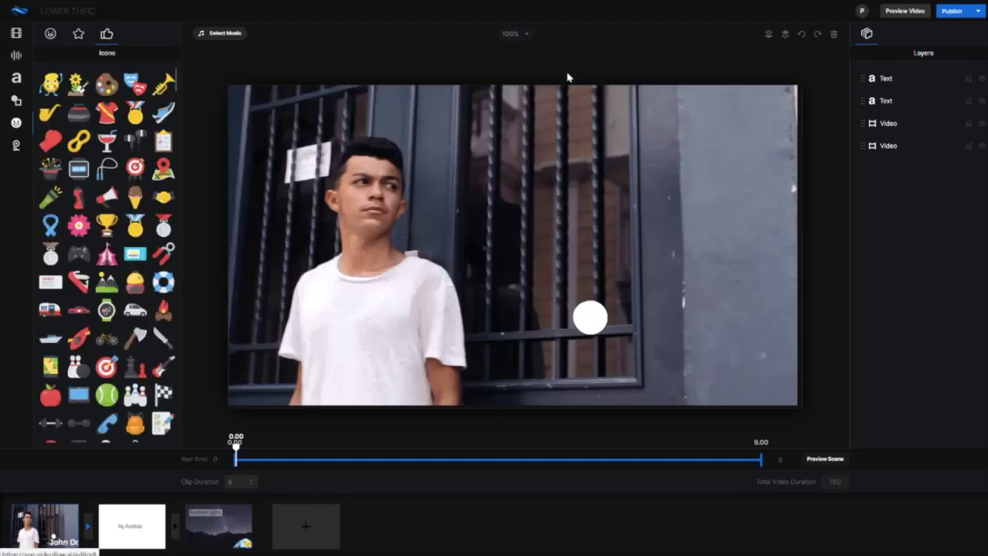
{"action": "left_click", "coordinate": [972, 16]}
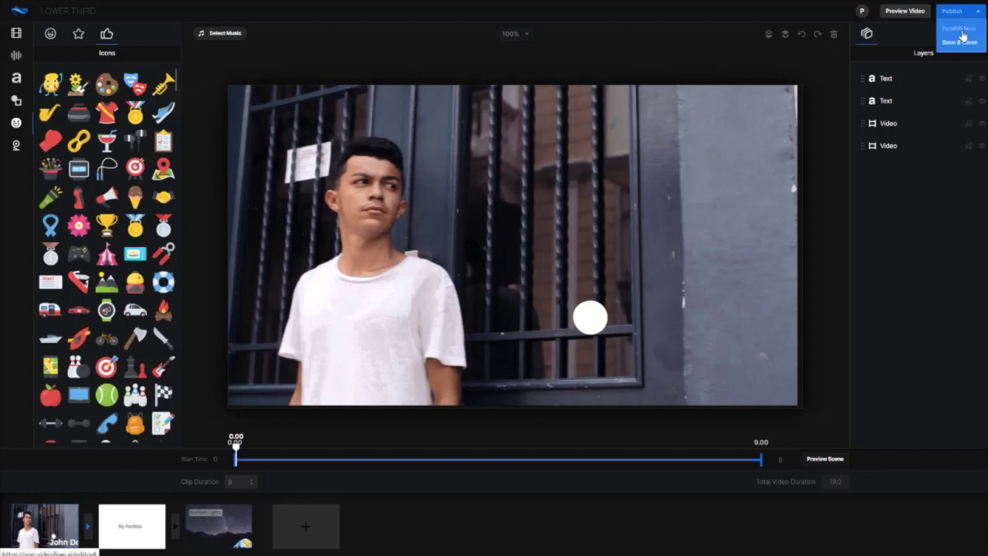
{"action": "left_click", "coordinate": [834, 11]}
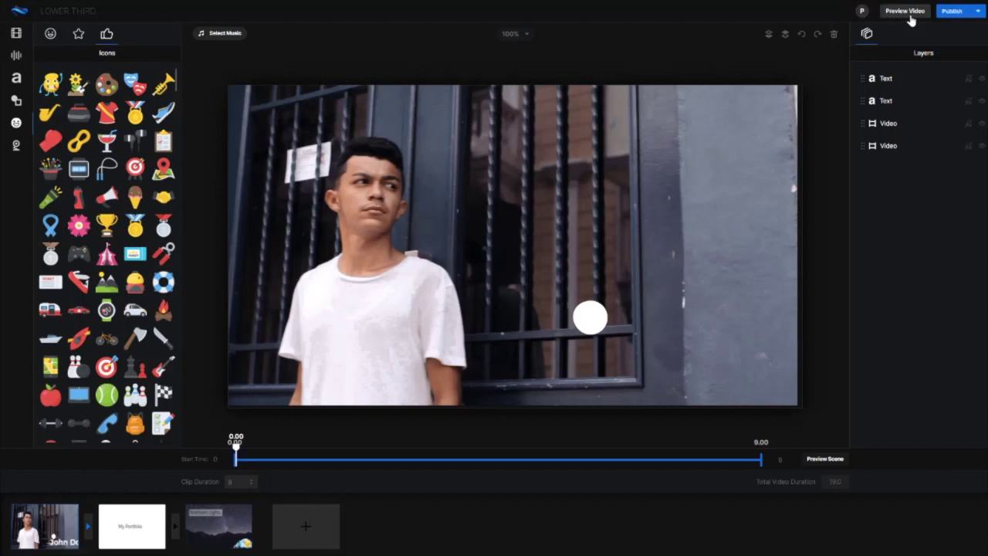
{"action": "left_click", "coordinate": [905, 11]}
{"action": "left_click", "coordinate": [16, 55]}
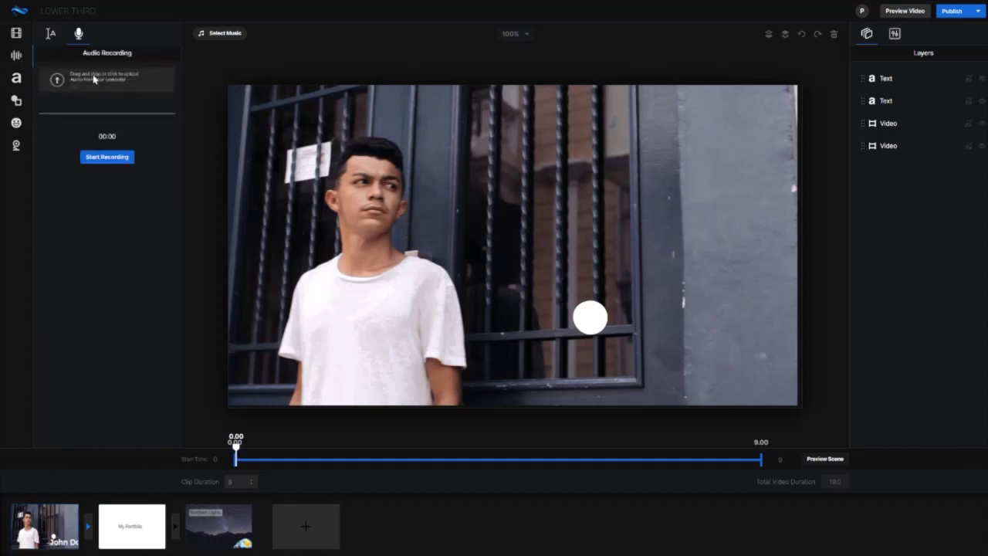
Check the Audio and music panels, then render the video at 1080p (1920×1080).
{"action": "left_click", "coordinate": [52, 34]}
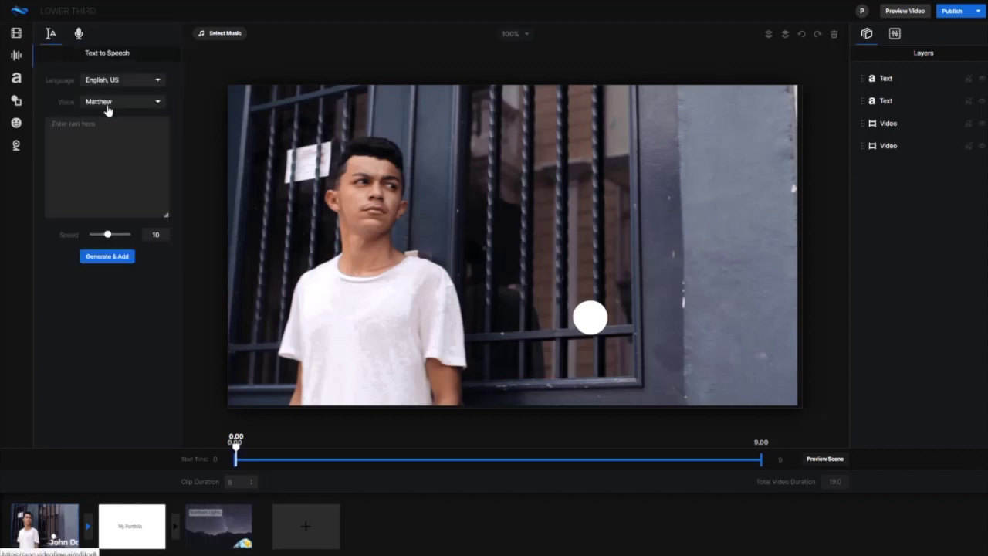
{"action": "left_click", "coordinate": [224, 34]}
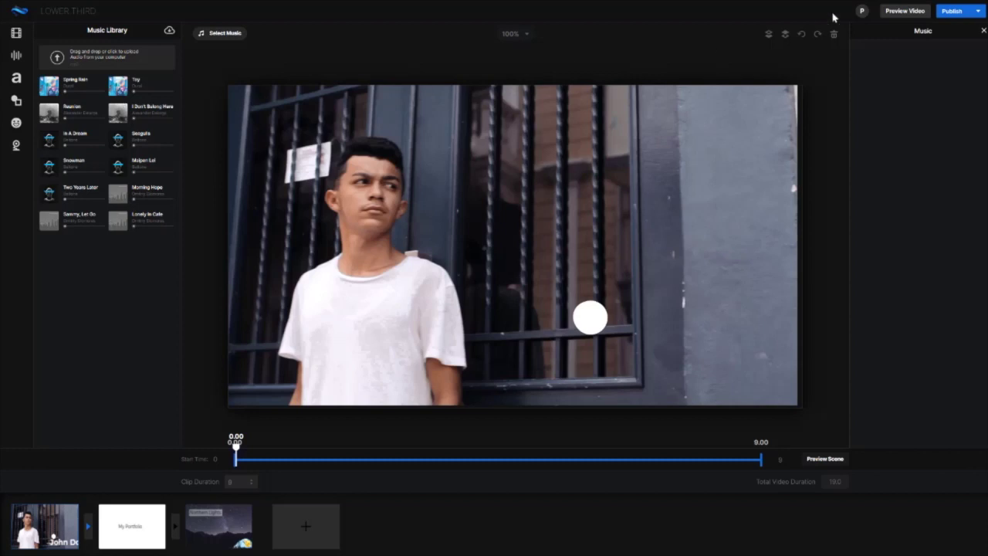
{"action": "left_click", "coordinate": [953, 11]}
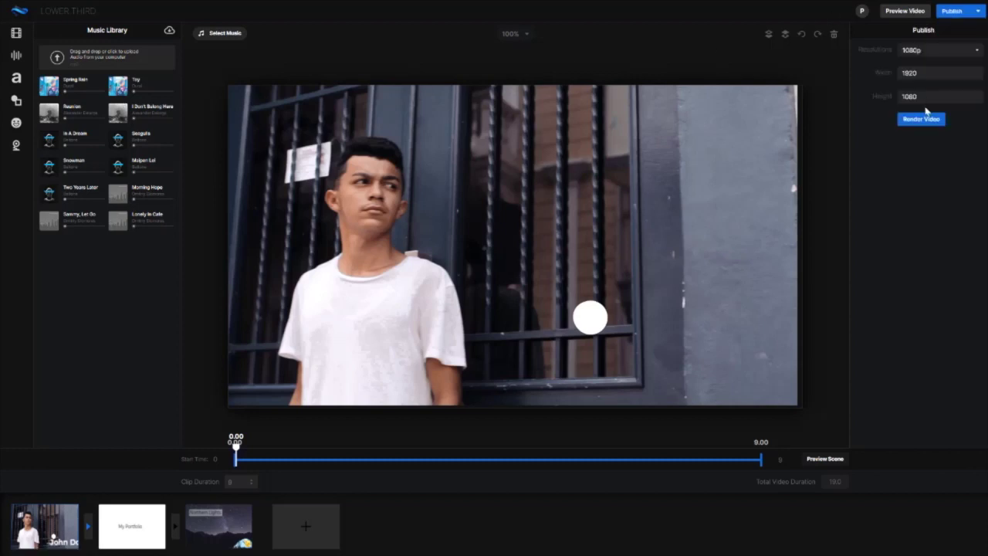
{"action": "left_click", "coordinate": [951, 50]}
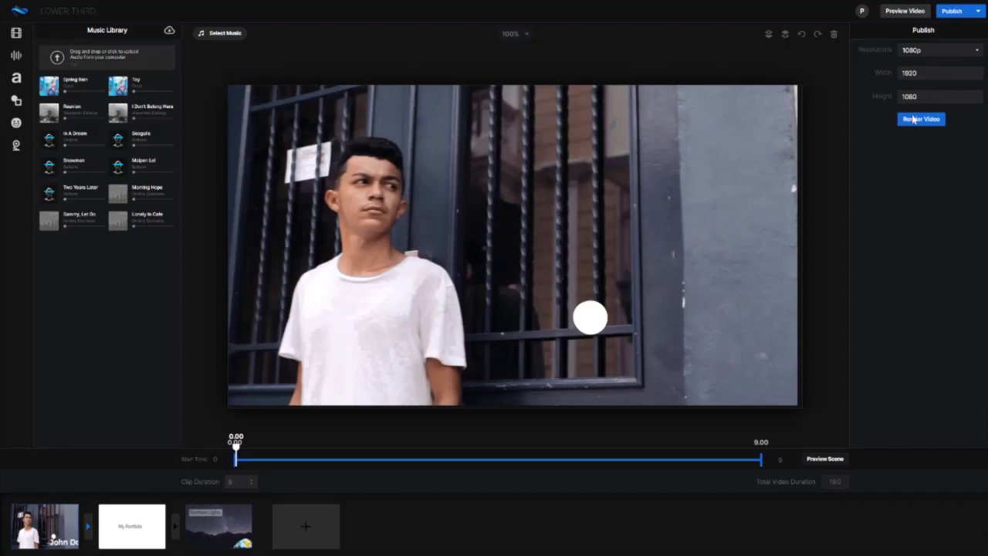